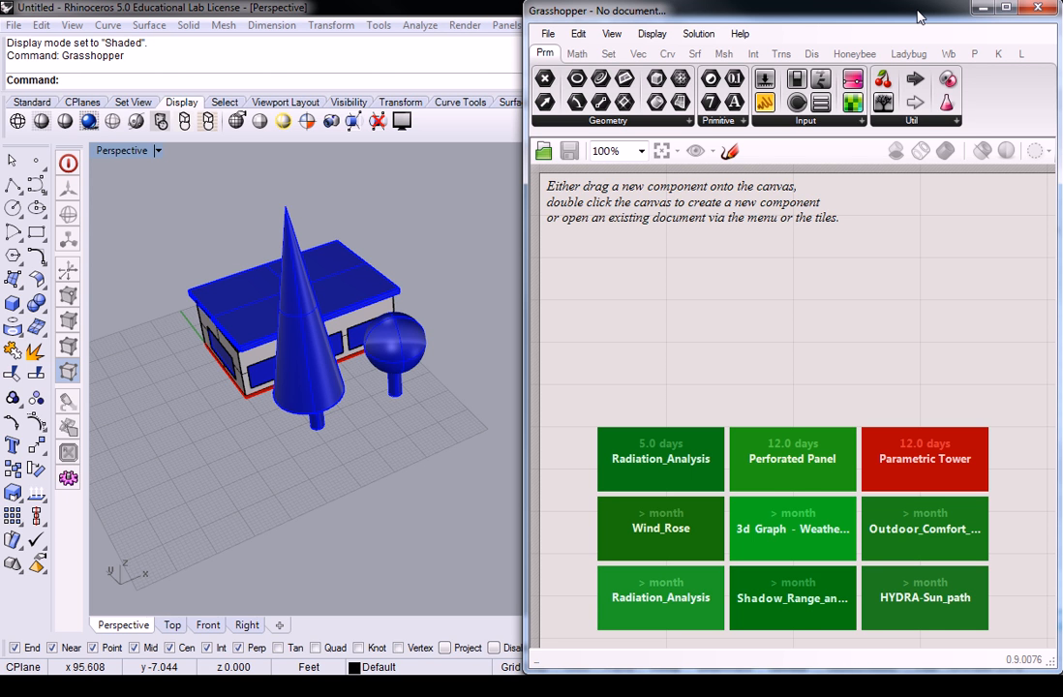
- Move the cone-shaped and sphere-shaped trees together a short distance along the x axis
right_click_drag(435, 332, 400, 418)
left_click_drag(398, 413, 386, 449)
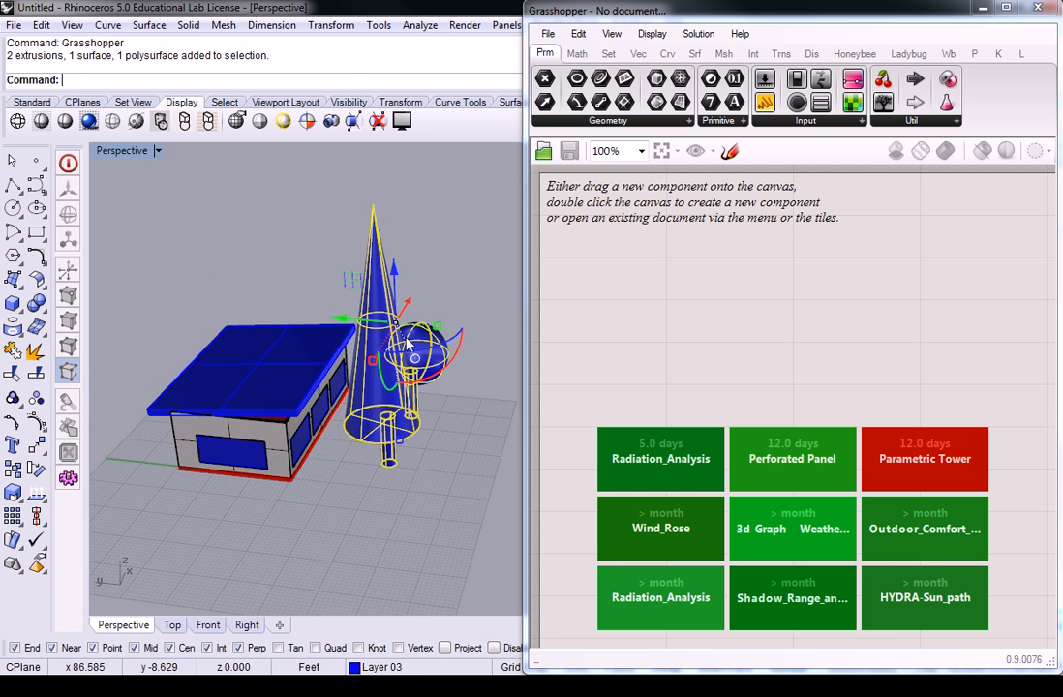
left_click_drag(406, 301, 423, 283)
left_click(366, 473)
- Extend the roof overhang by pulling the roof slab's long edge face outward beyond the wall with the row of windows
right_click_drag(366, 473, 275, 354)
scroll(273, 349, "up", 6)
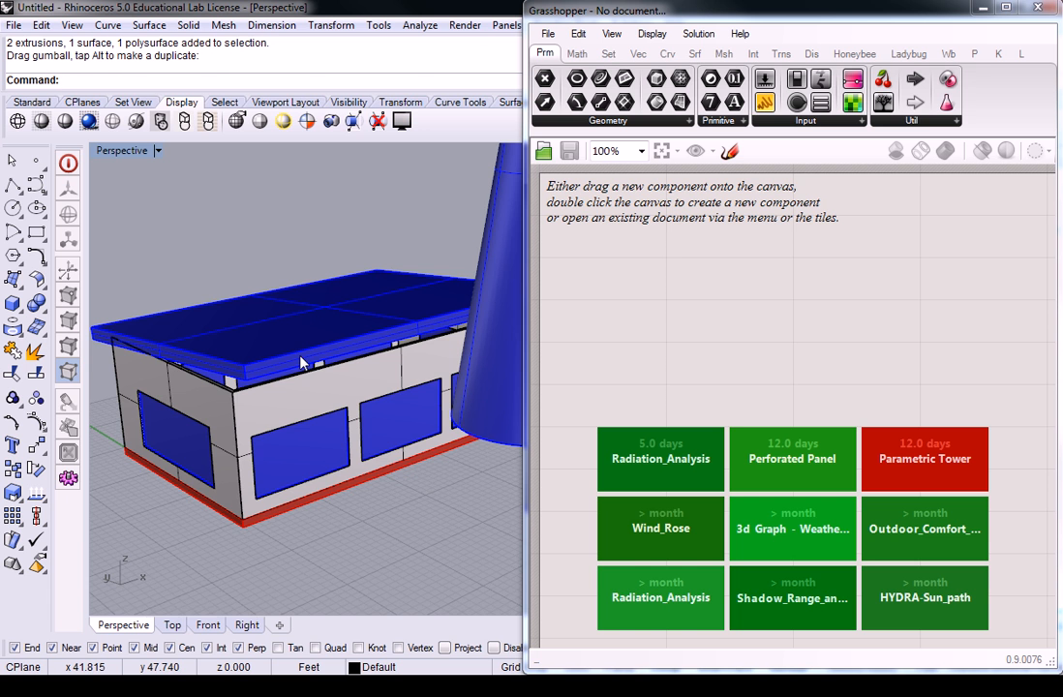
scroll(293, 365, "up", 2)
scroll(294, 364, "up", 2)
left_click(293, 364)
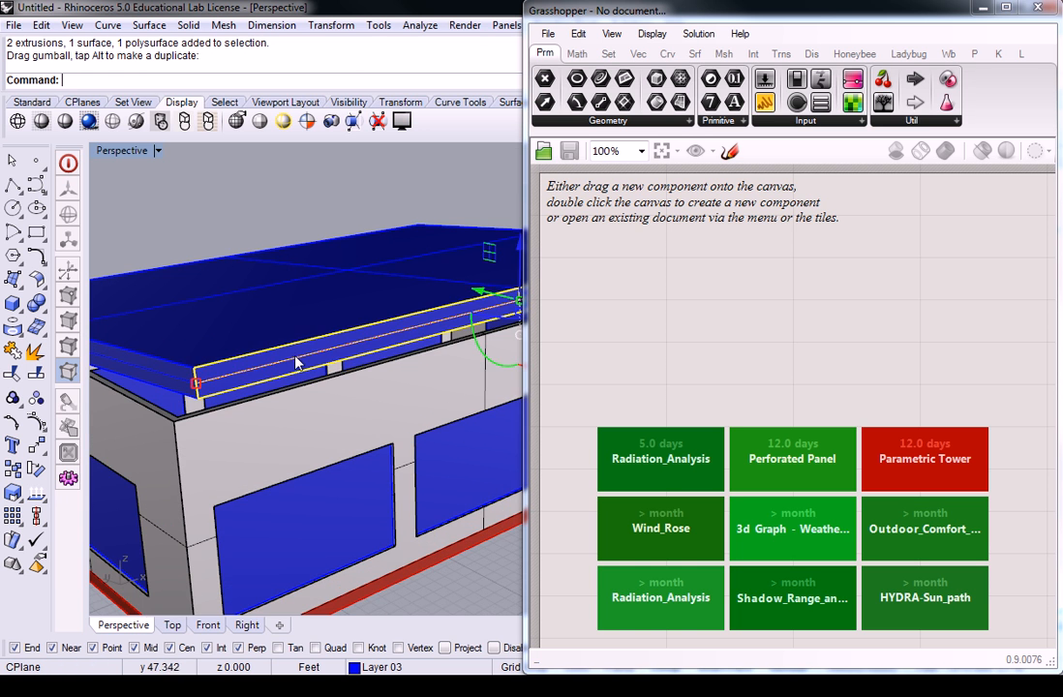
scroll(293, 364, "down", 7)
right_click_drag(349, 350, 271, 302)
left_click_drag(319, 348, 374, 347)
left_click(362, 256)
- Move the Grasshopper window down to uncover the layer list and make Layer 05 the current layer
right_click_drag(411, 360, 310, 310)
scroll(310, 315, "up", 2)
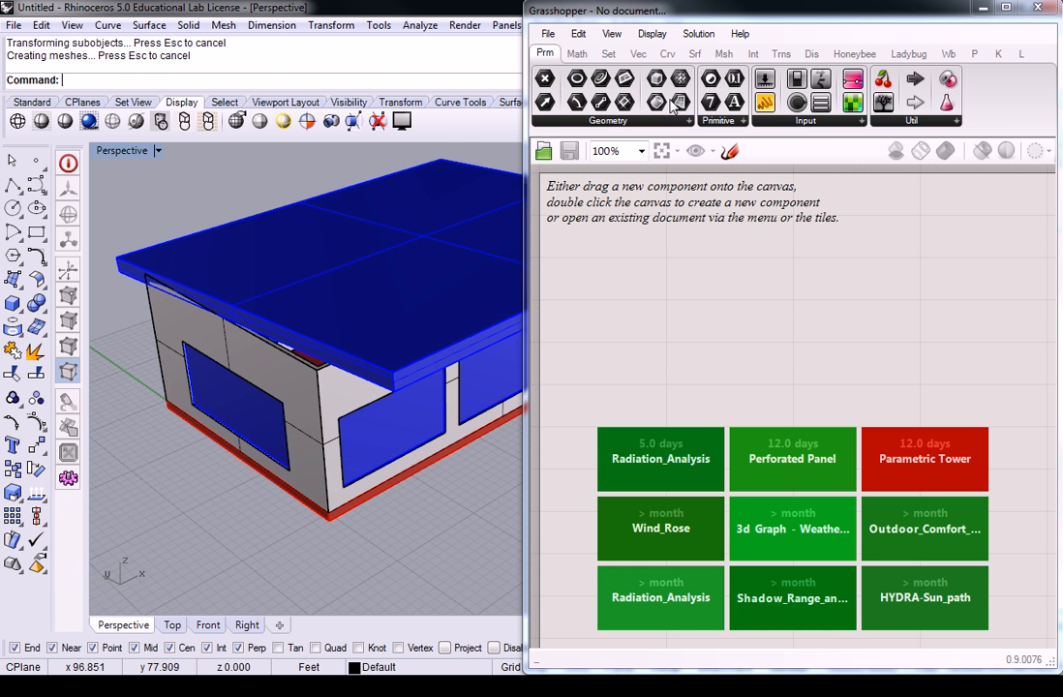
left_click_drag(855, 12, 849, 312)
left_click(927, 158)
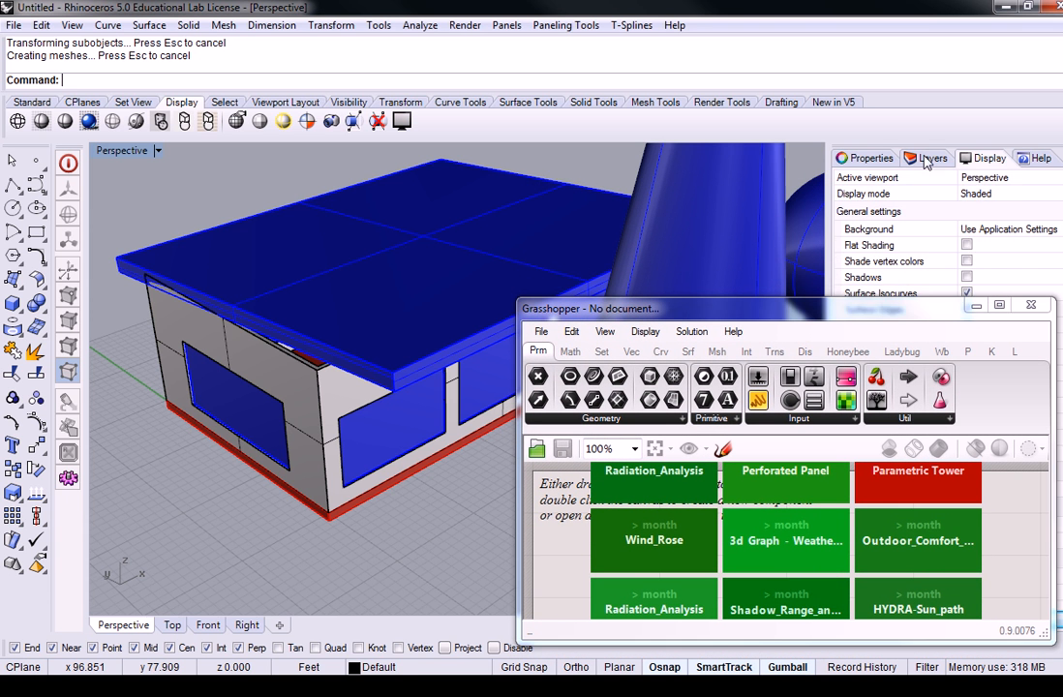
double_click(921, 287)
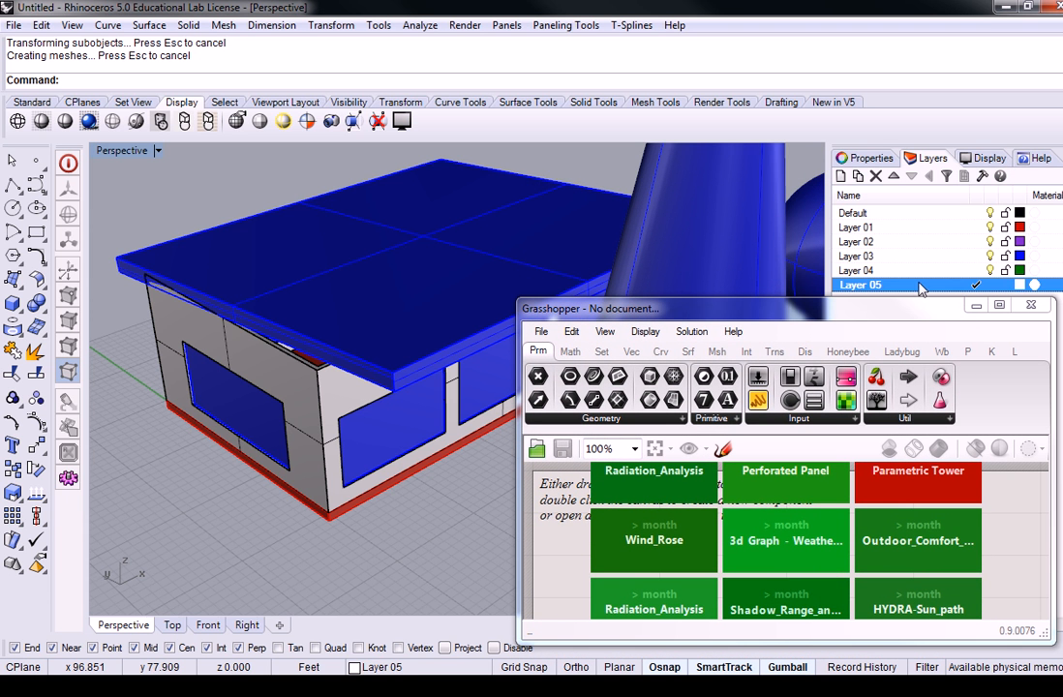
- Extrude the top edge of the single window on the short wall horizontally outward to form a flat shading surface
right_click_drag(218, 407, 293, 316)
scroll(276, 348, "up", 3)
left_click(296, 318, "ctrl+shift")
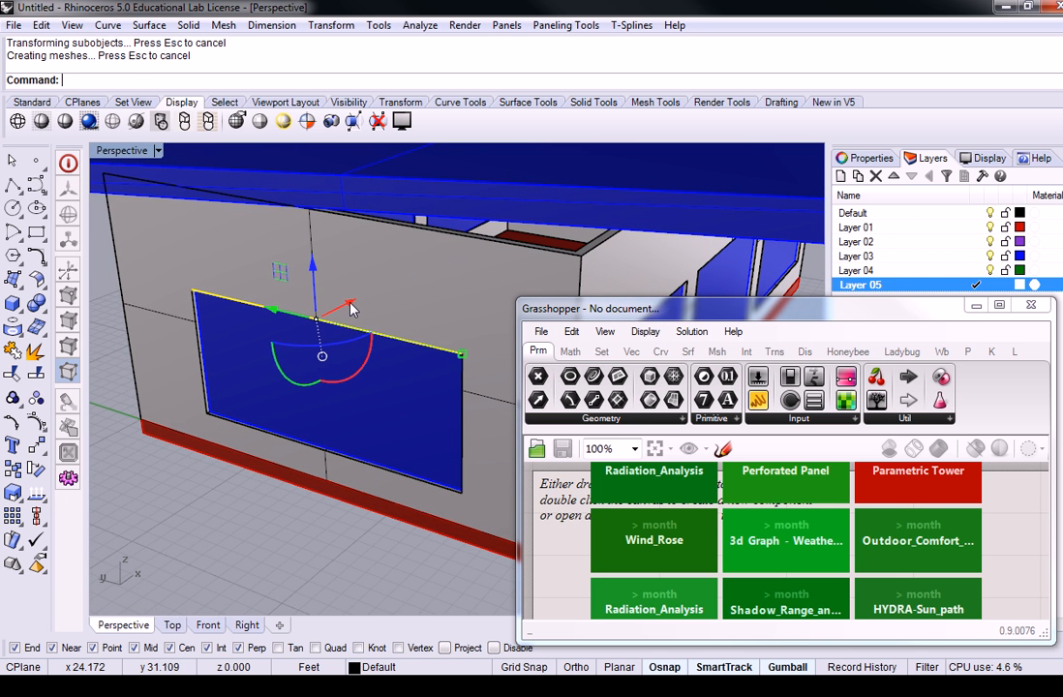
type("Extrudecrv")
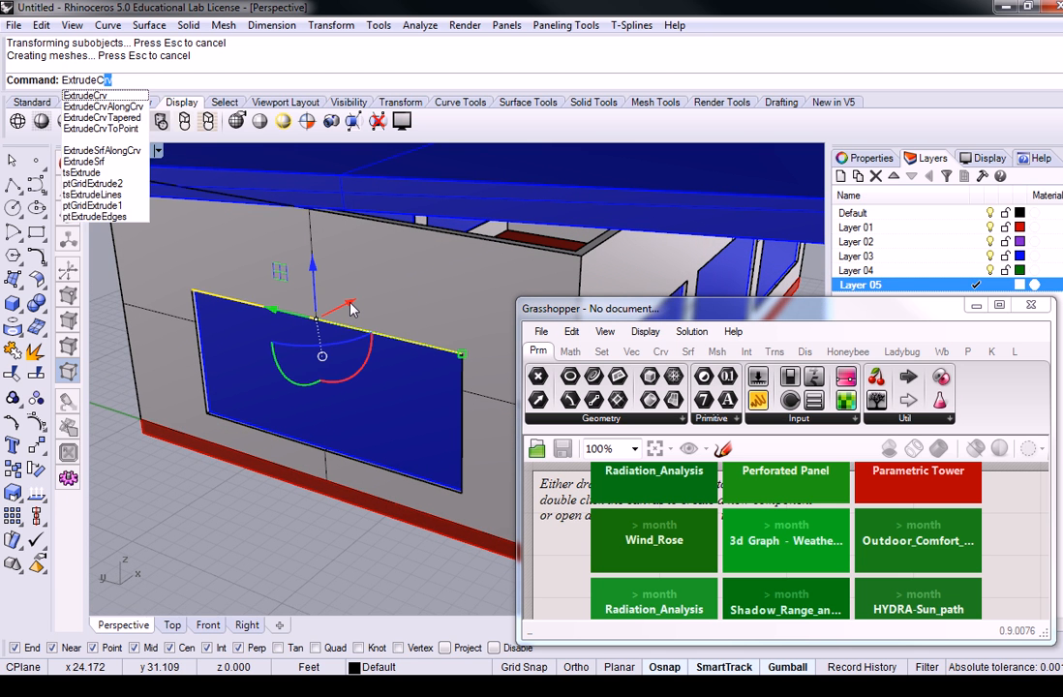
key("Return")
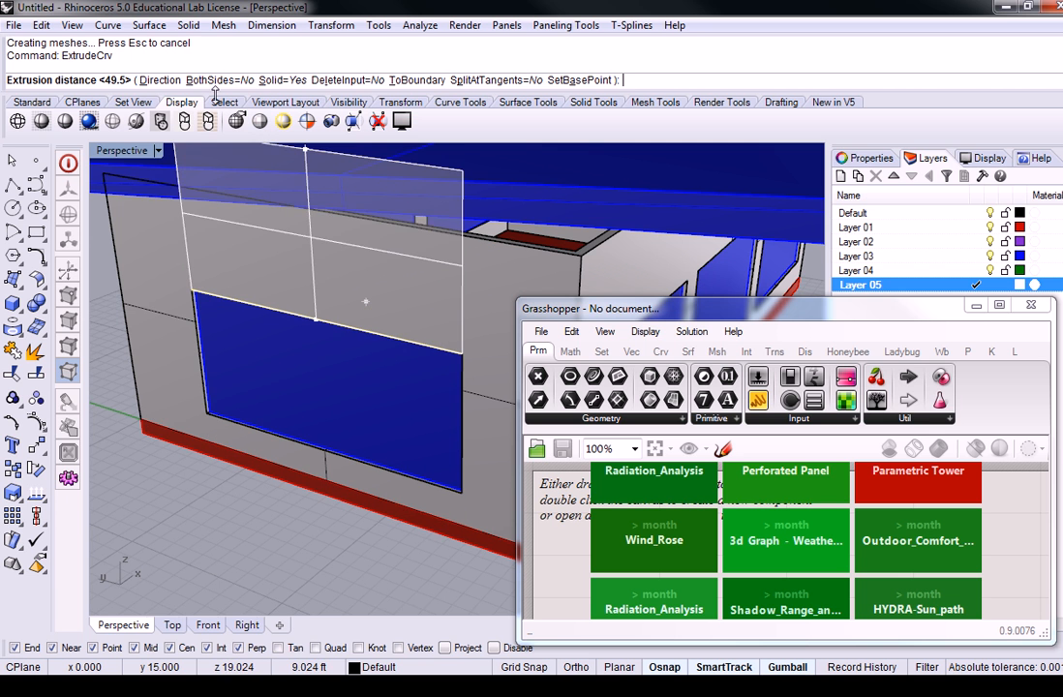
left_click(160, 80)
left_click(315, 543)
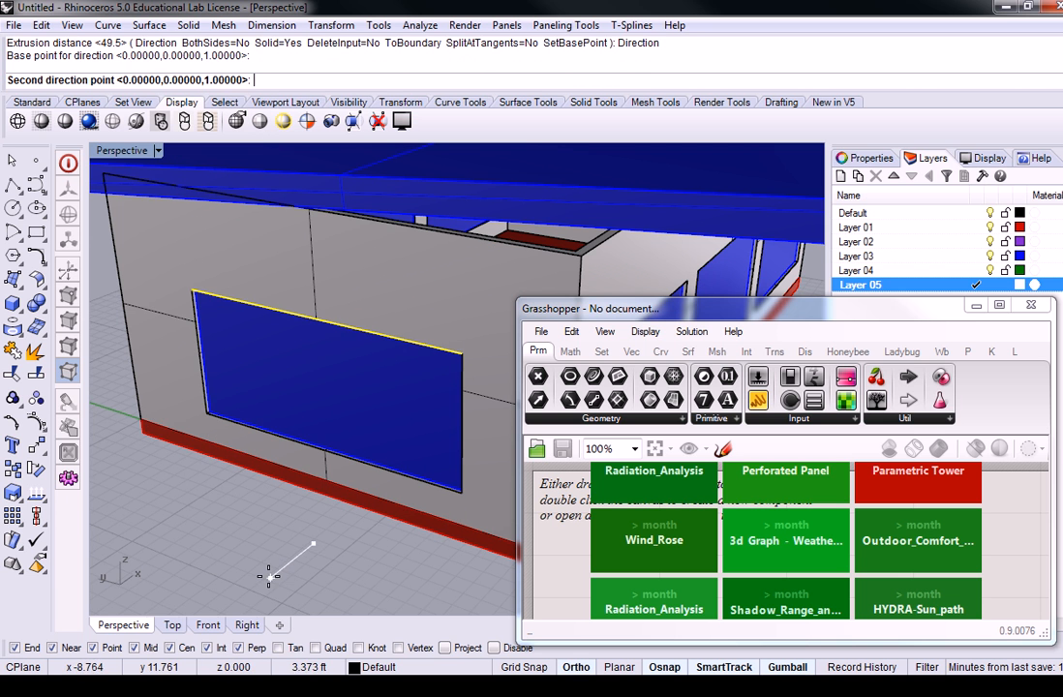
left_click(267, 577, "shift")
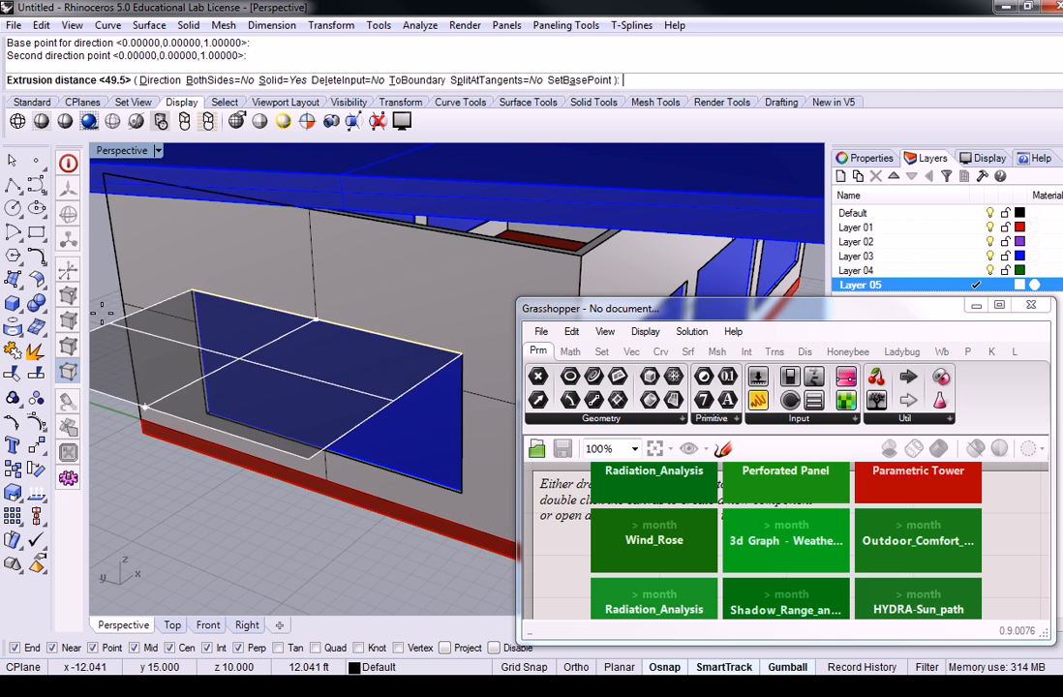
scroll(150, 330, "down", 3)
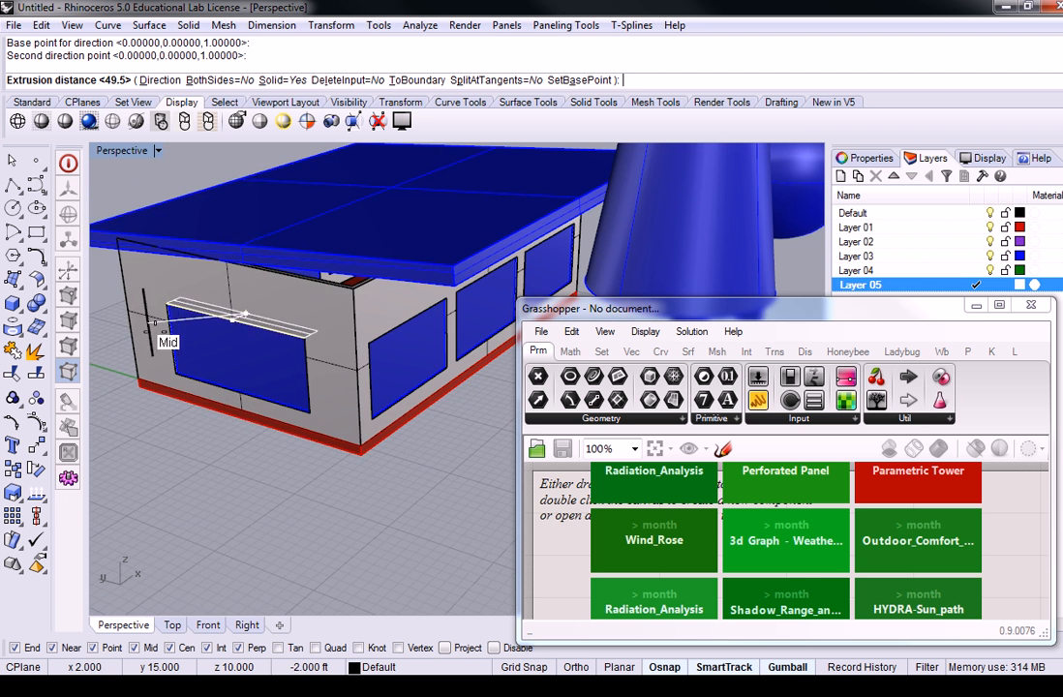
left_click(346, 482)
scroll(198, 289, "up", 4)
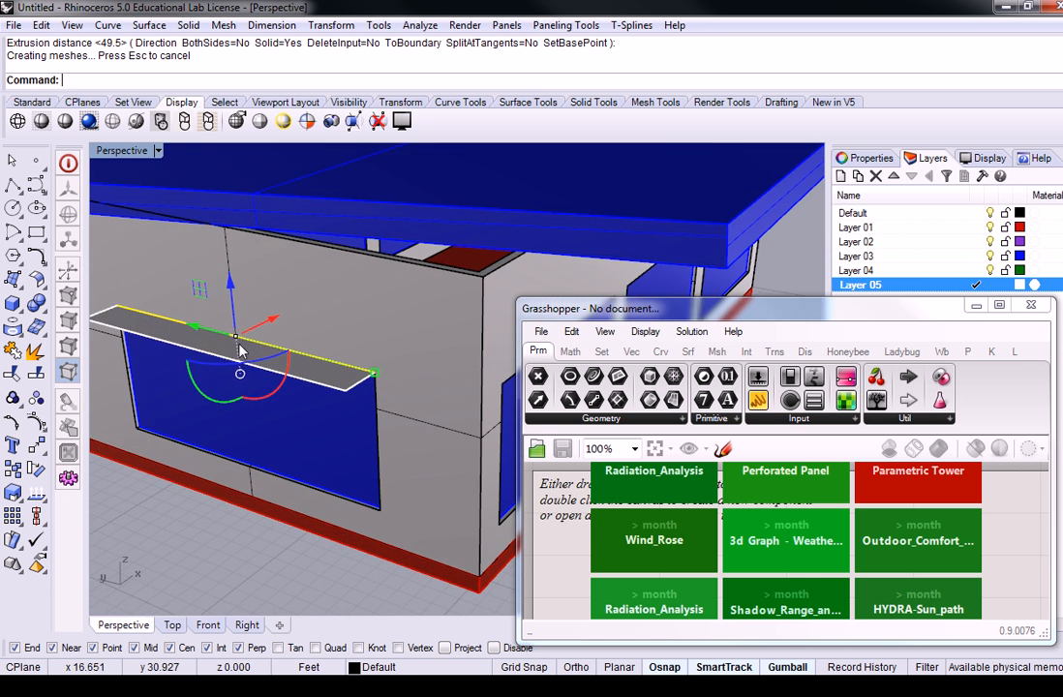
key("Escape")
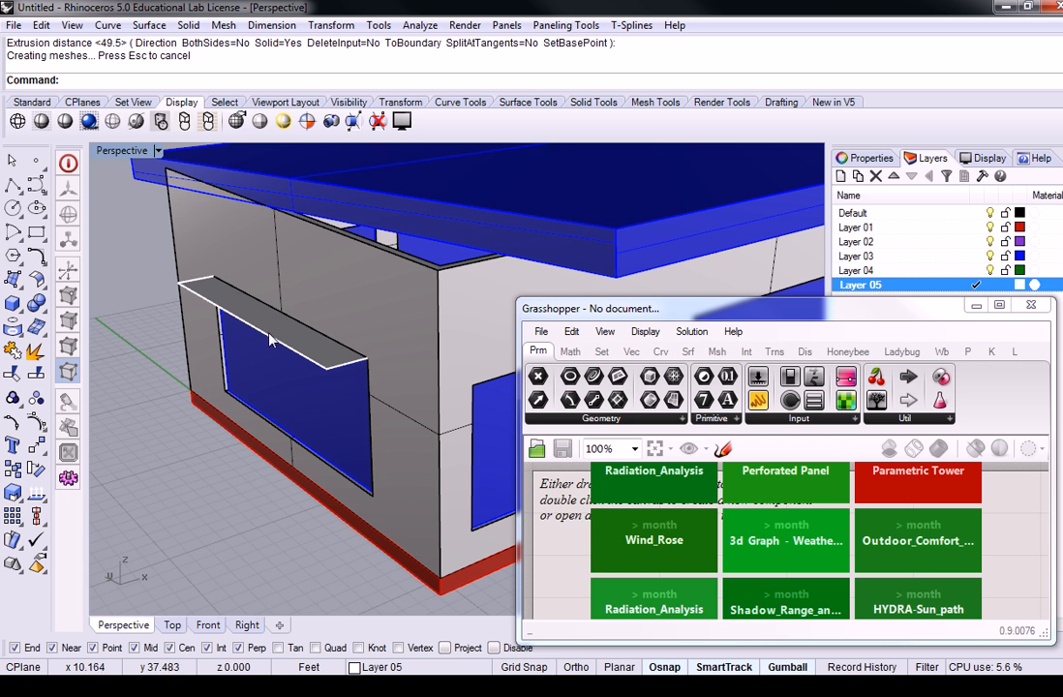
- Thicken the shading surface above the window into a solid with ExtrudeSrf, using BothSides=No and a distance of 2"
left_click(268, 332)
type("ExtrudeSrf")
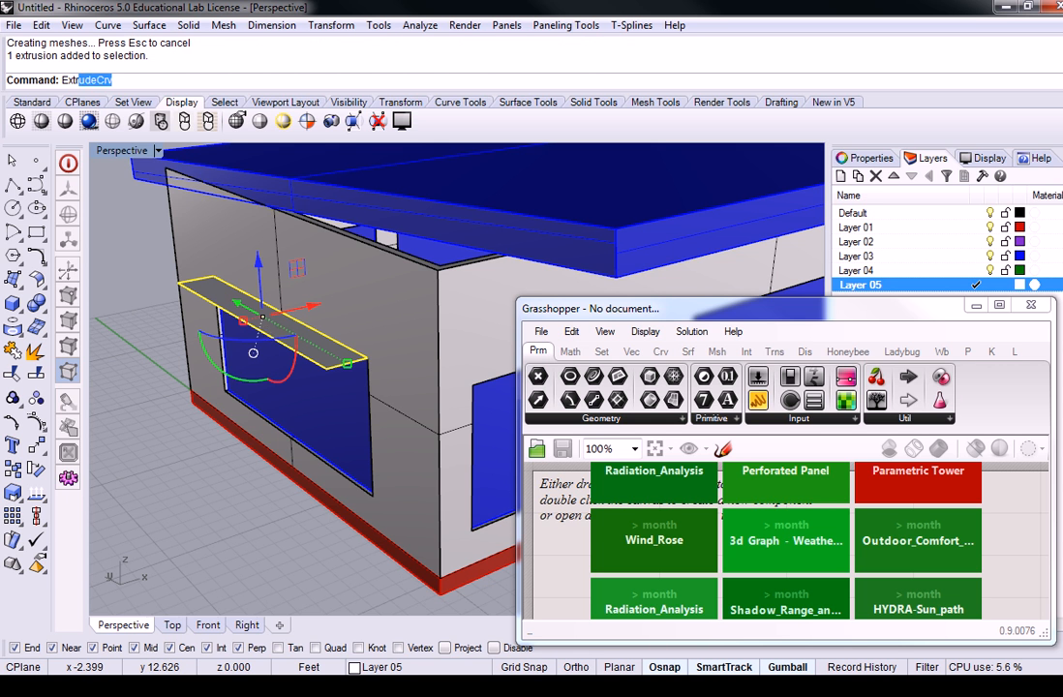
key("Return")
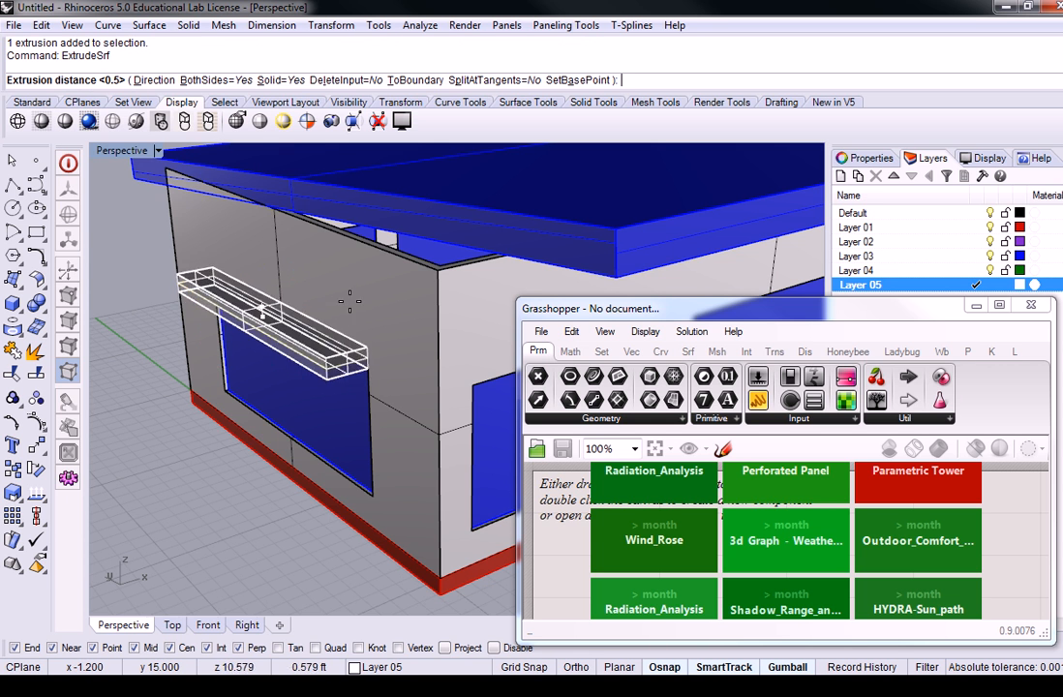
left_click(198, 80)
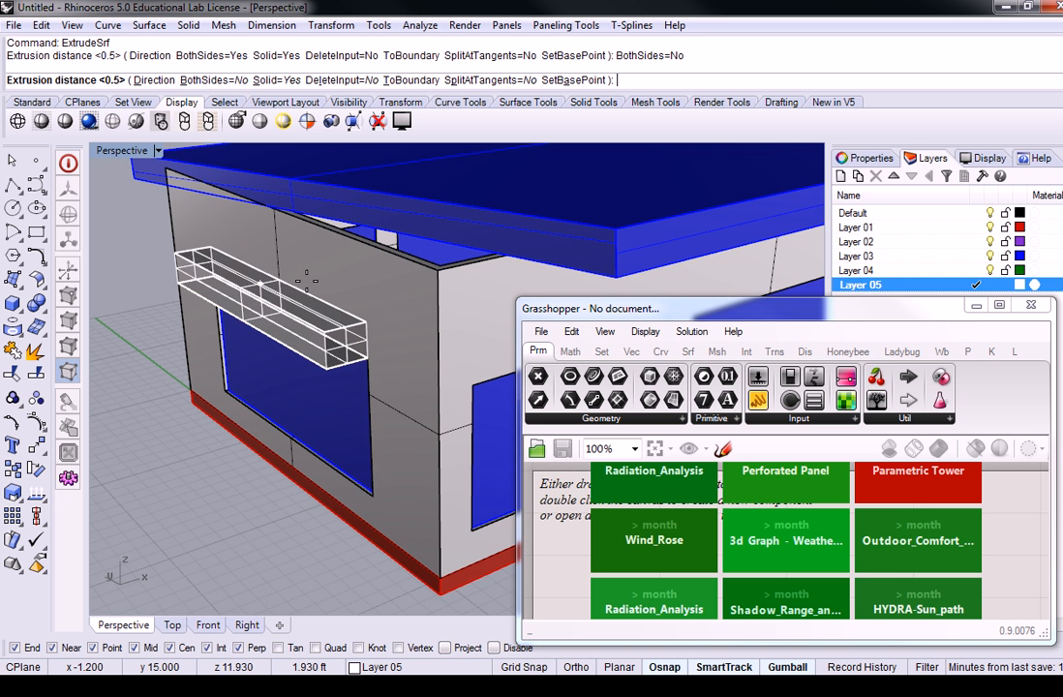
type("2\"")
key("Return")
key("Escape")
scroll(361, 306, "down", 6)
right_click_drag(356, 310, 300, 416)
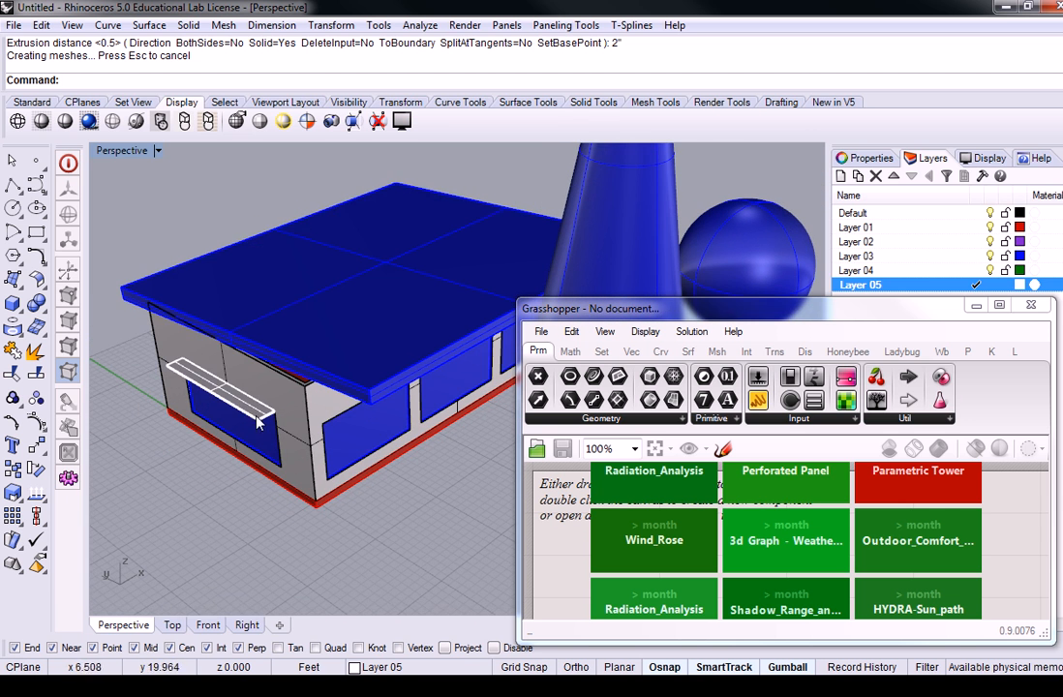
right_click_drag(341, 360, 306, 365)
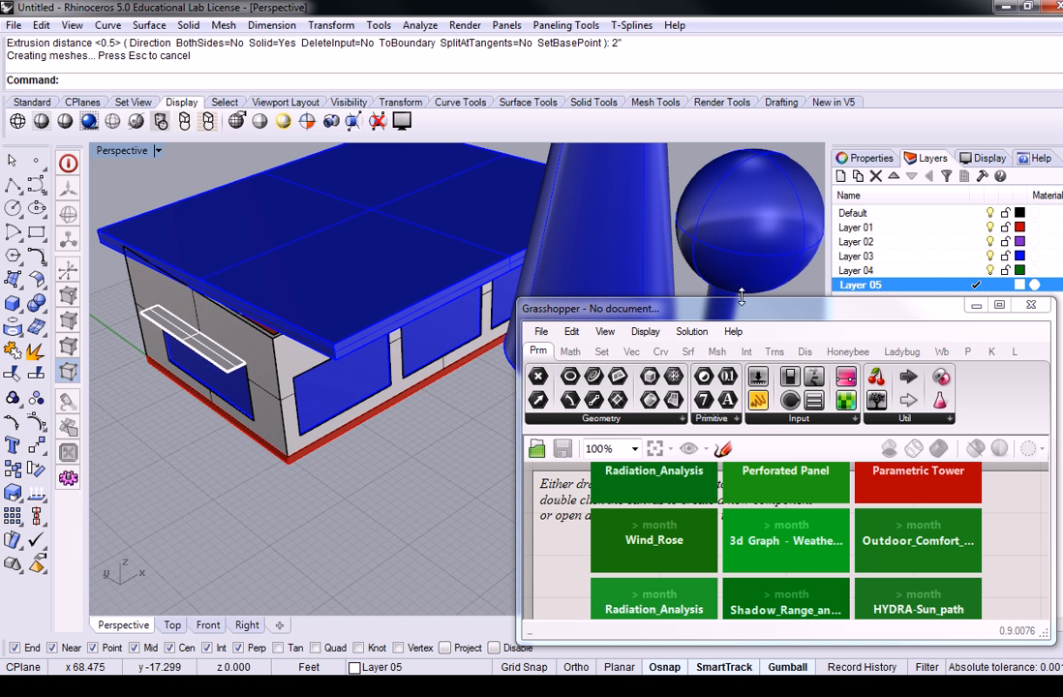
- Move the Grasshopper window back up and place a file Path parameter on the empty canvas
left_click_drag(759, 317, 832, 4)
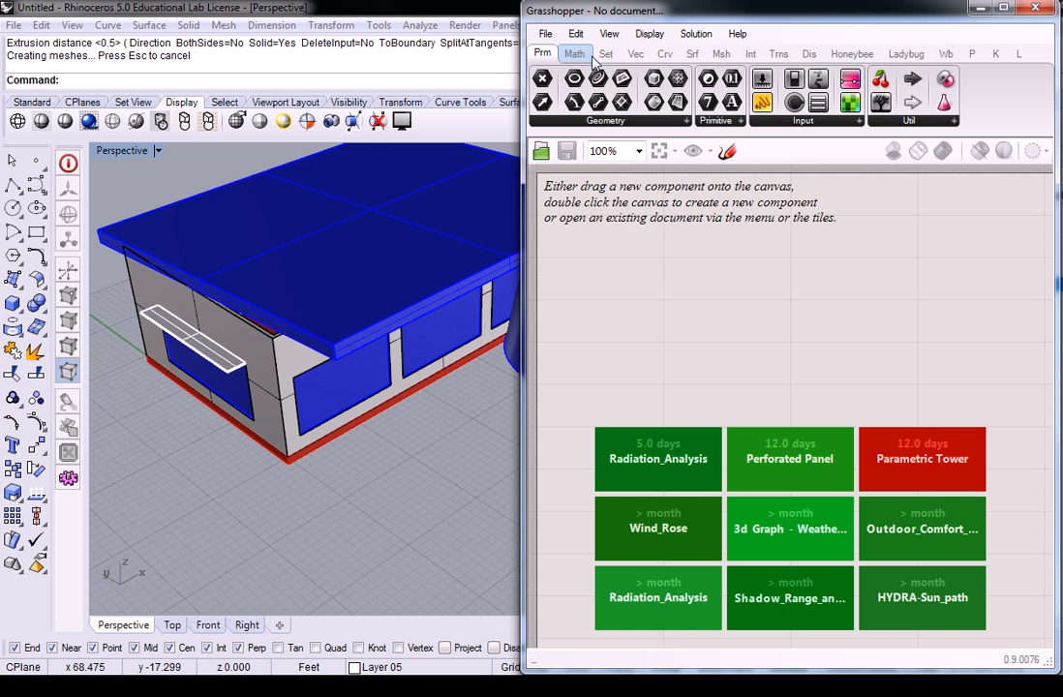
left_click(717, 120)
left_click_drag(760, 323, 645, 374)
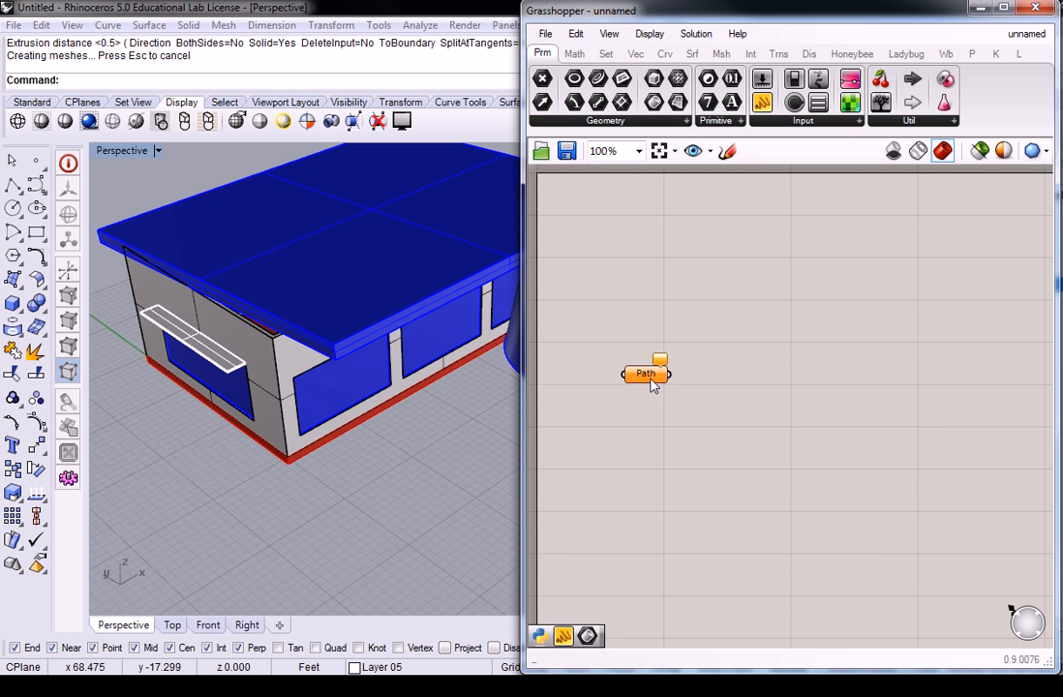
- Assign USA_CA_Palm.Springs.Intl.AP.722868_TMY3.epw from Assignment 5's Radiation Study folder to the Path parameter
right_click(641, 374)
left_click(759, 549)
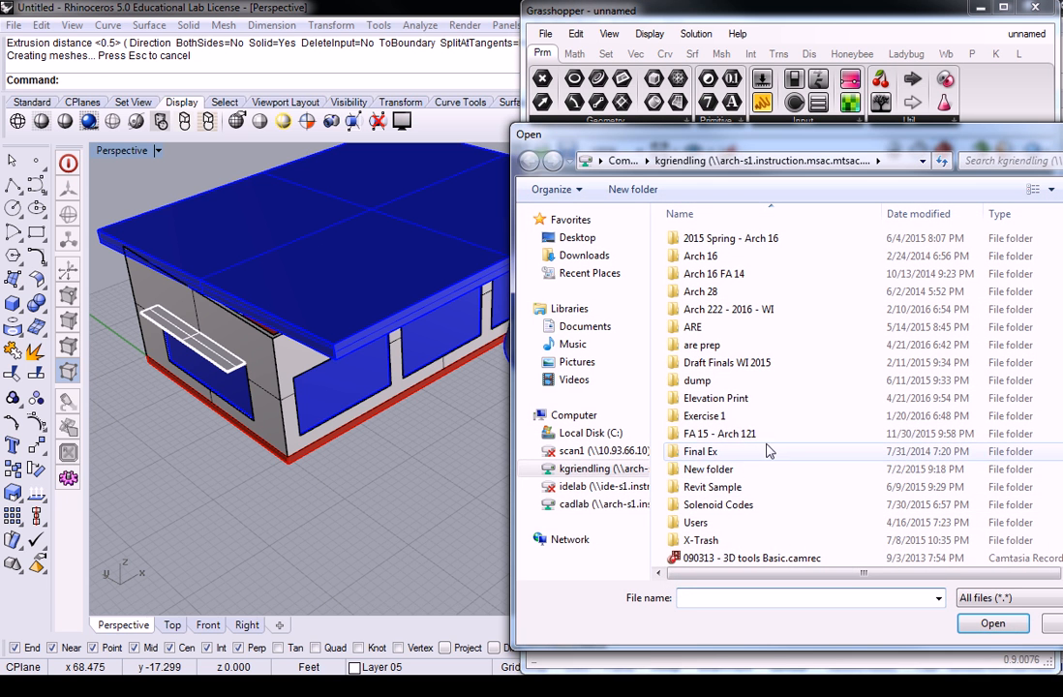
left_click(597, 504)
left_click(745, 381)
key("k")
double_click(717, 251)
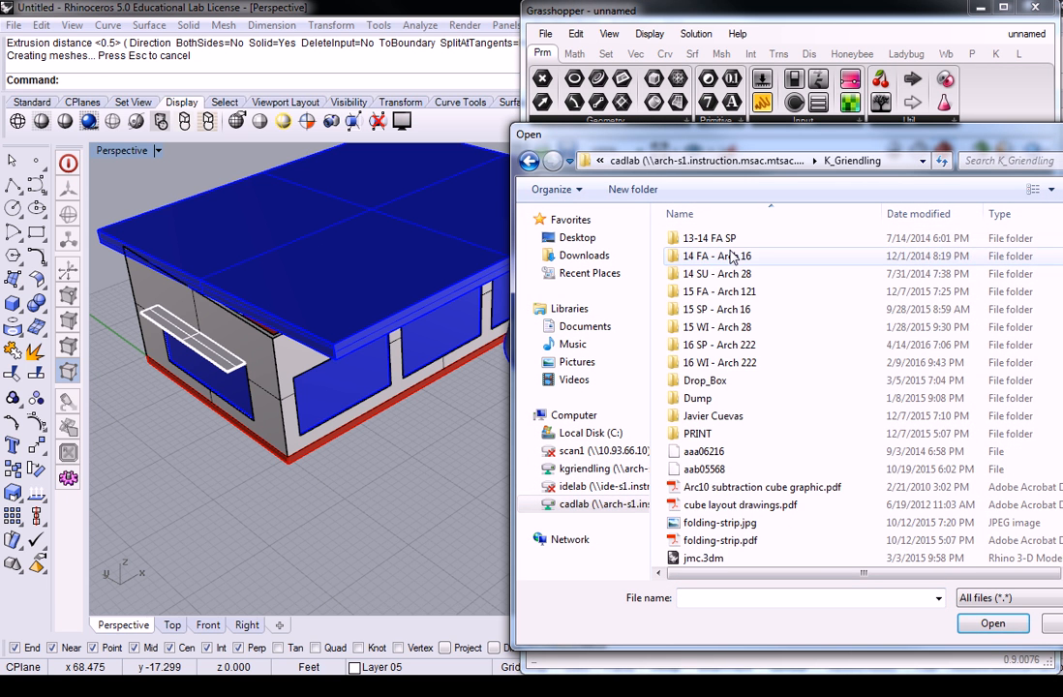
double_click(741, 355)
double_click(724, 291)
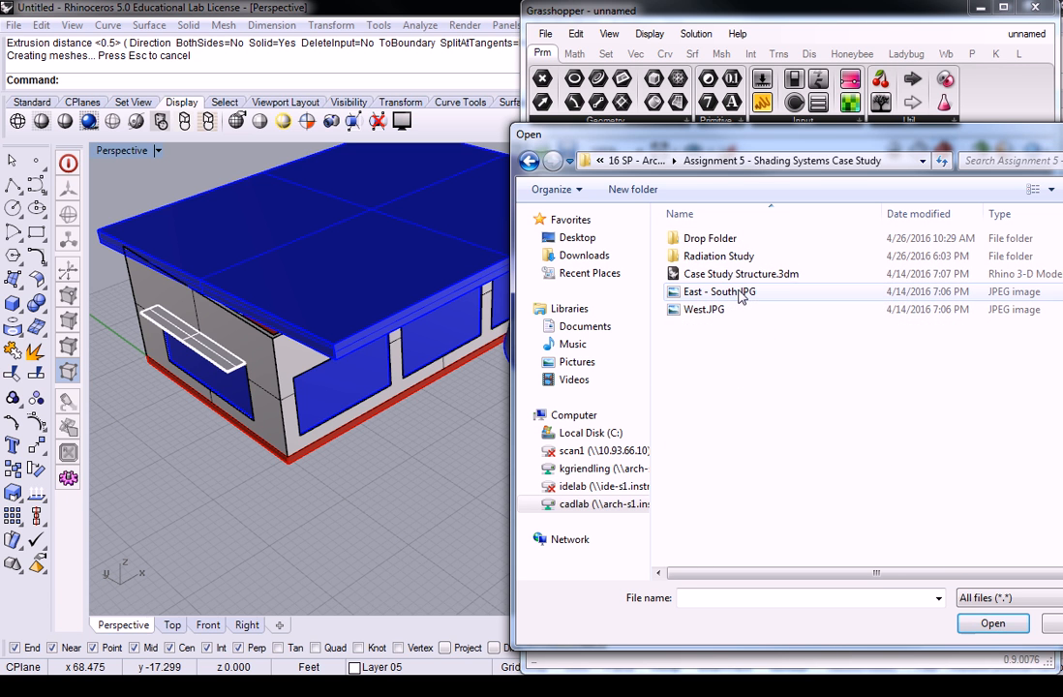
double_click(719, 257)
left_click(746, 364)
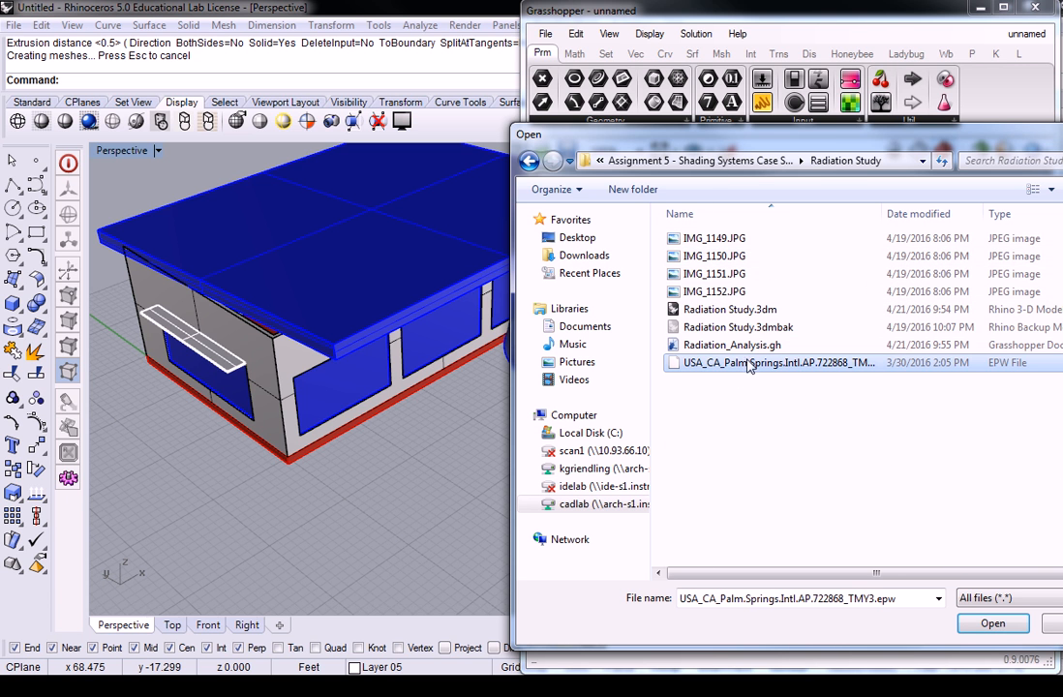
left_click(992, 623)
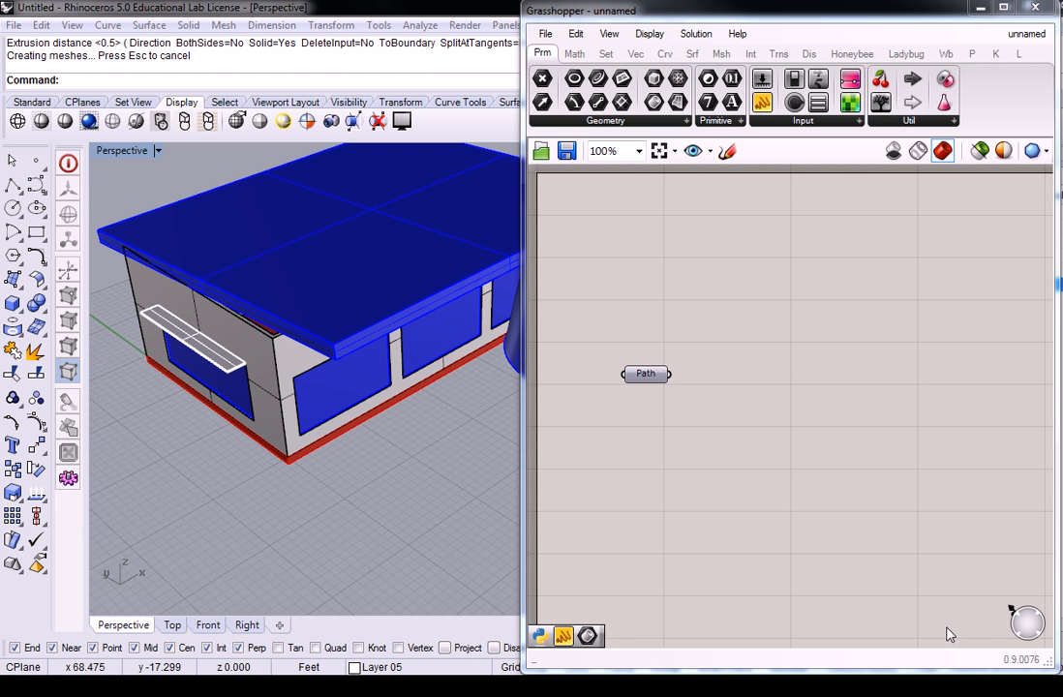
- Place a Ladybug_Import Location component beside the Path parameter and connect Path to its _epwFile input
scroll(878, 404, "down", 3)
right_click_drag(981, 404, 846, 422)
scroll(726, 432, "up", 3)
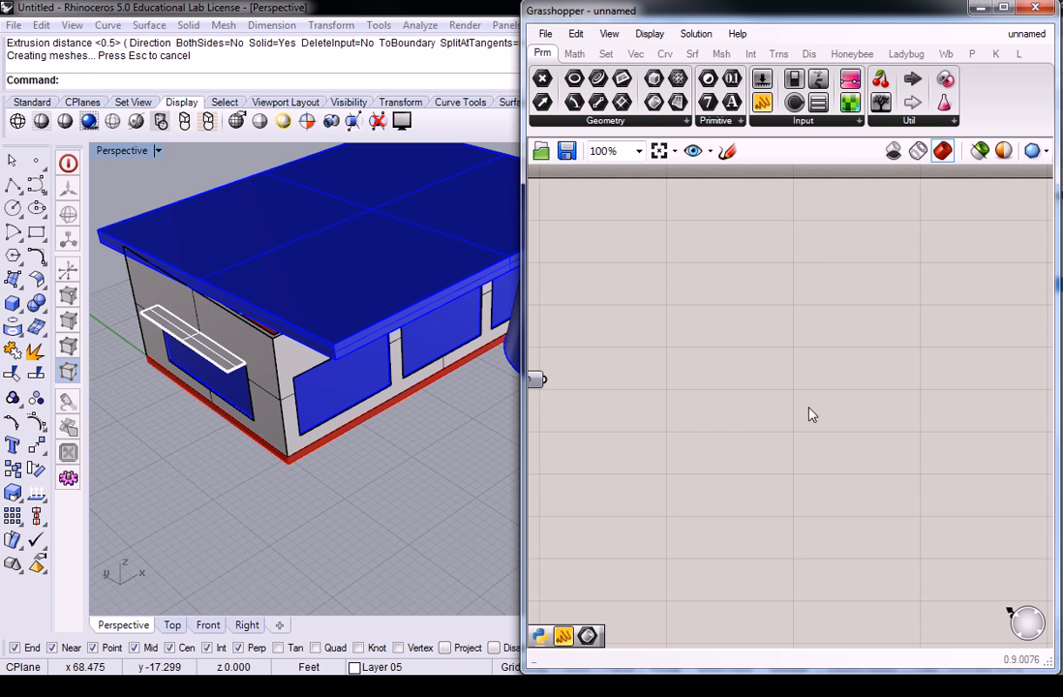
right_click_drag(674, 303, 756, 263)
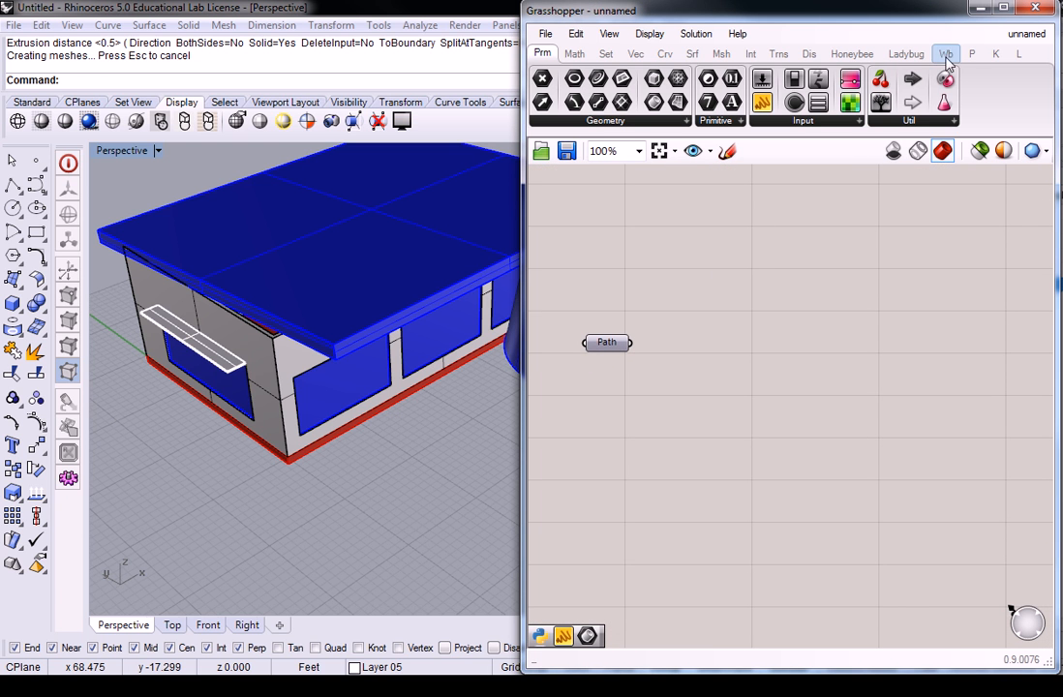
left_click(906, 52)
left_click(605, 121)
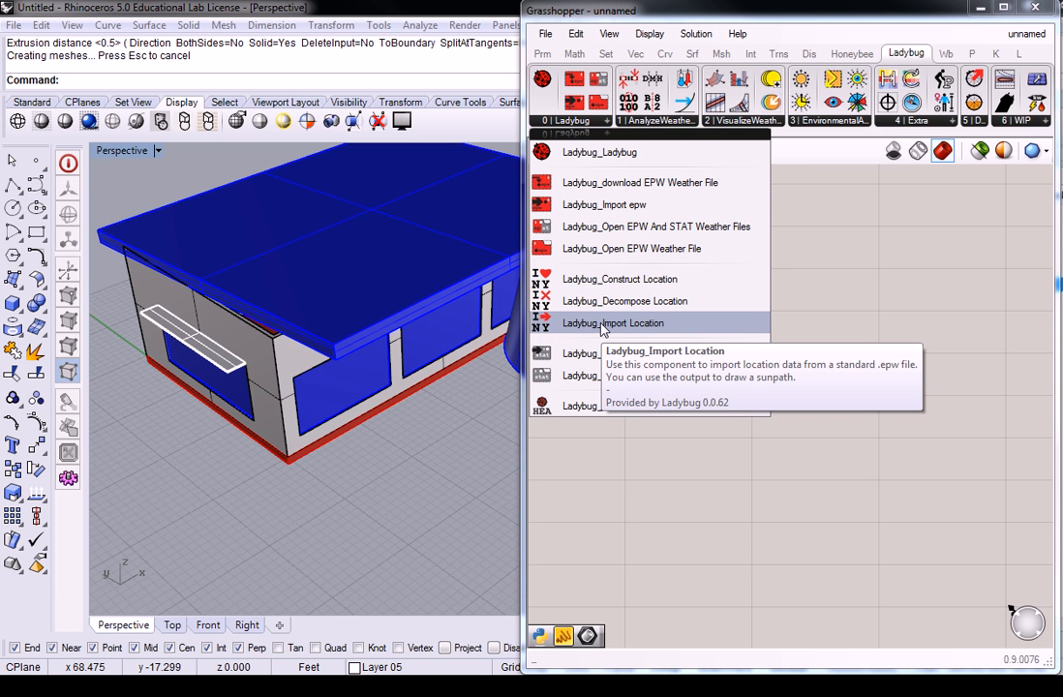
left_click_drag(604, 330, 735, 353)
left_click_drag(630, 342, 677, 346)
left_click(743, 362)
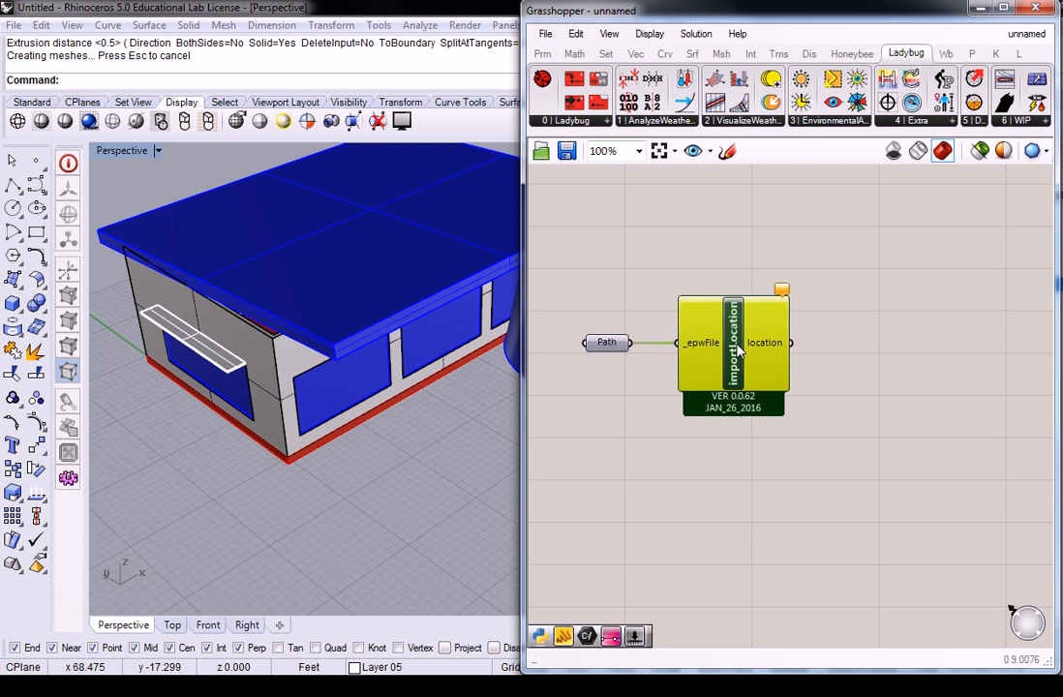
- Place the Ladybug_Ladybug component above the Path parameter and recompute the definition
mouse_move(782, 293)
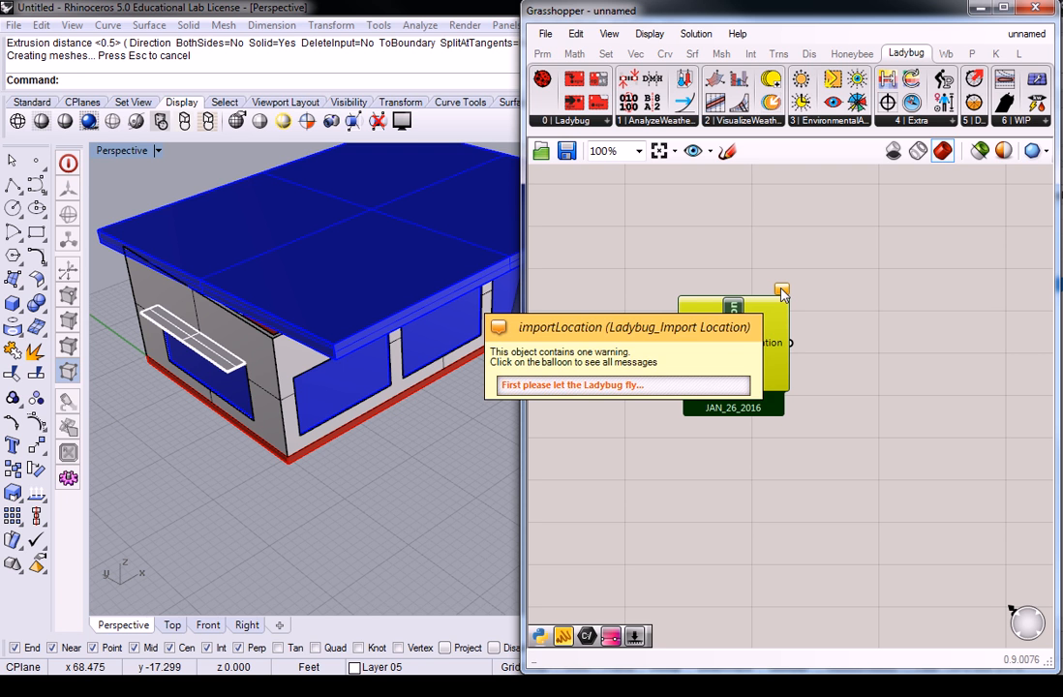
right_click_drag(627, 217, 669, 265)
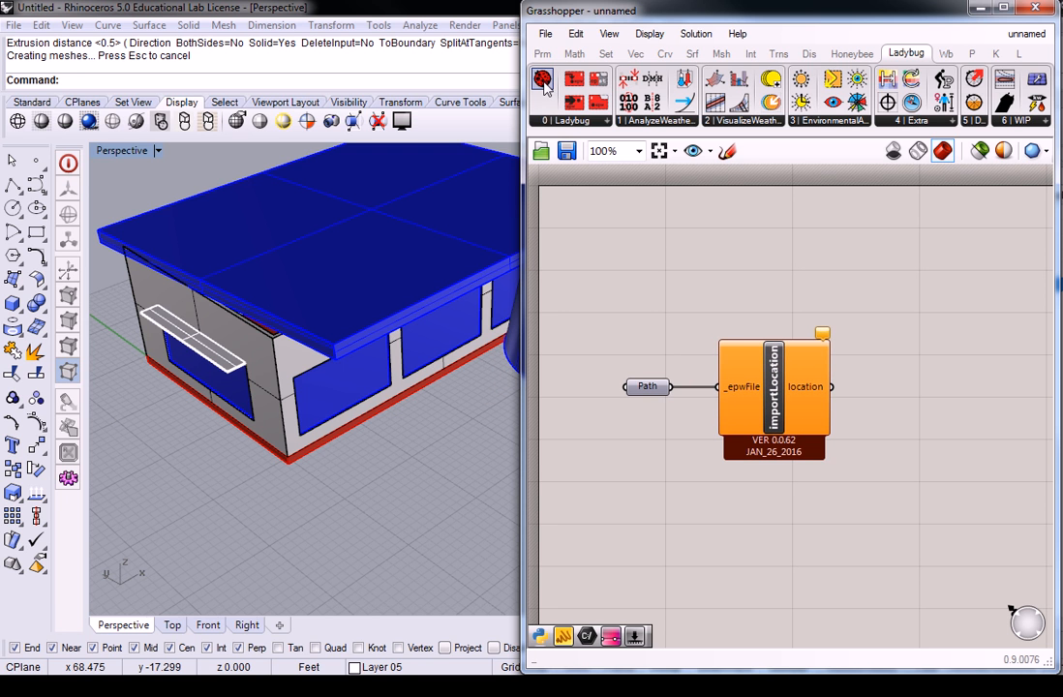
left_click_drag(544, 85, 673, 252)
right_click(809, 300)
left_click(877, 582)
mouse_move(857, 320)
right_mouse_down()
mouse_move(771, 309)
mouse_move(850, 298)
right_mouse_up()
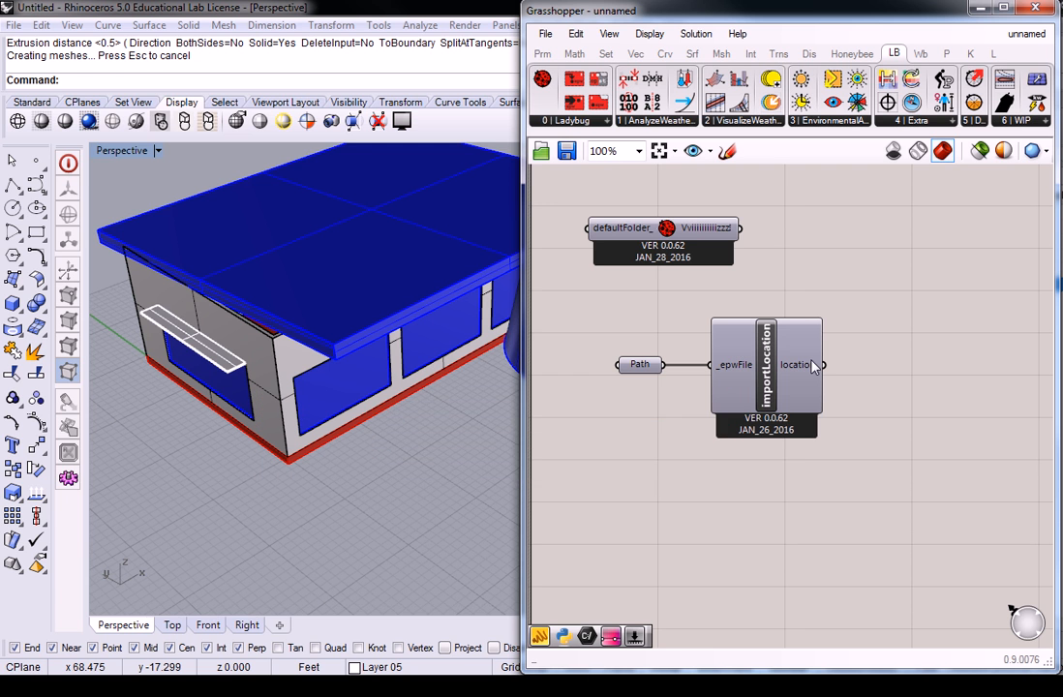
right_click_drag(814, 366, 775, 368)
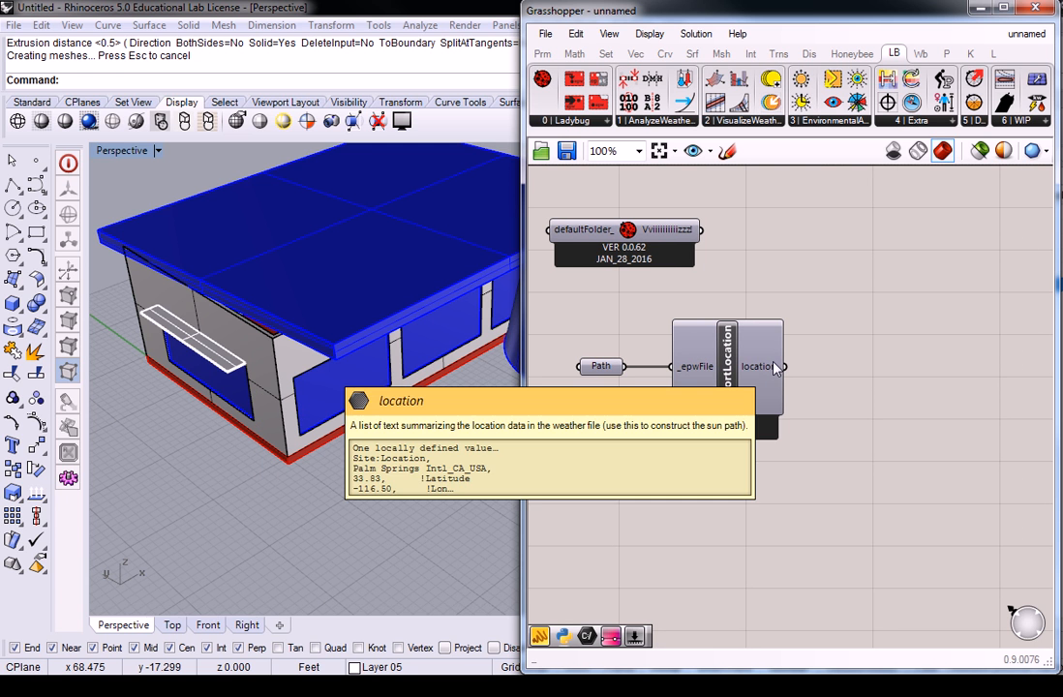
scroll(781, 312, "down", 3)
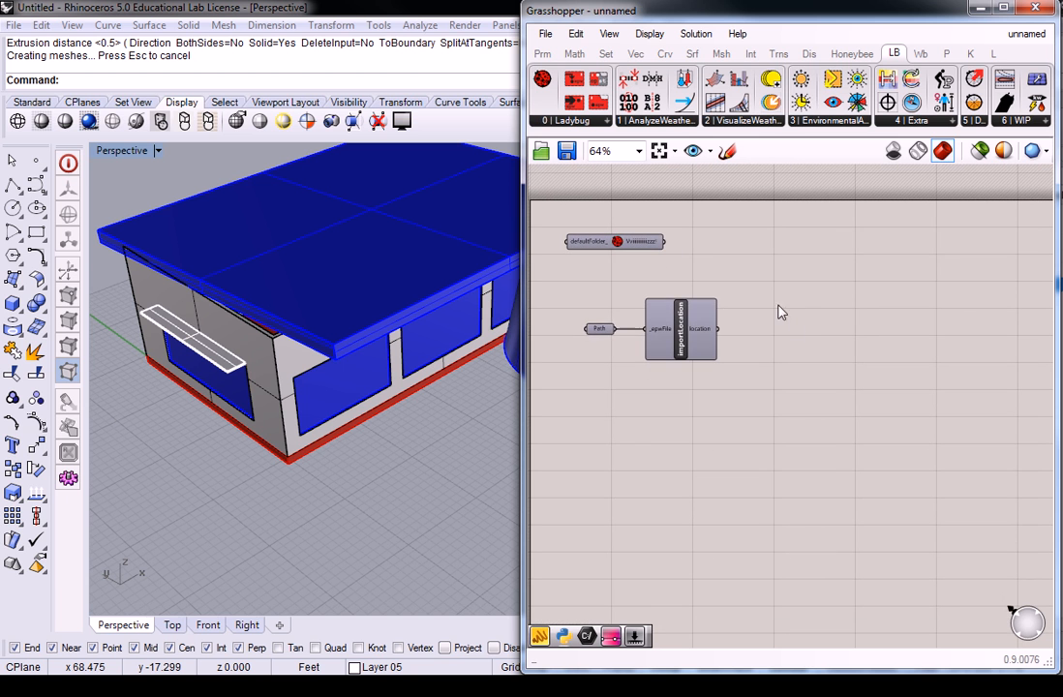
- Place a Ladybug_SunPath component beside importLocation and connect location to its _location input
left_click(770, 120)
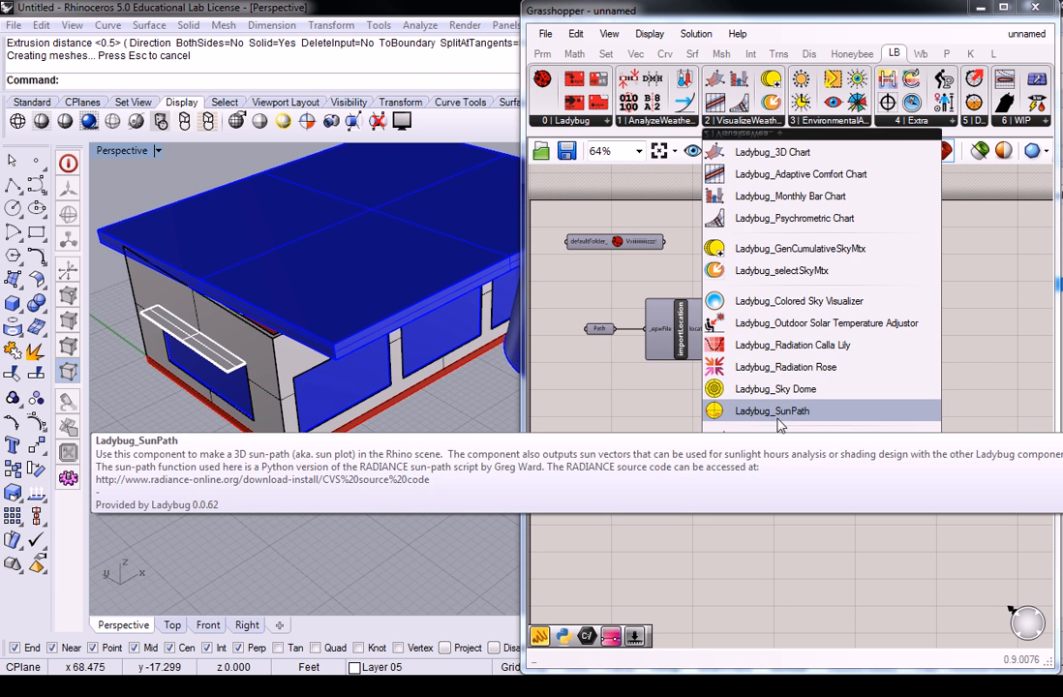
left_click(773, 411)
left_click(854, 436)
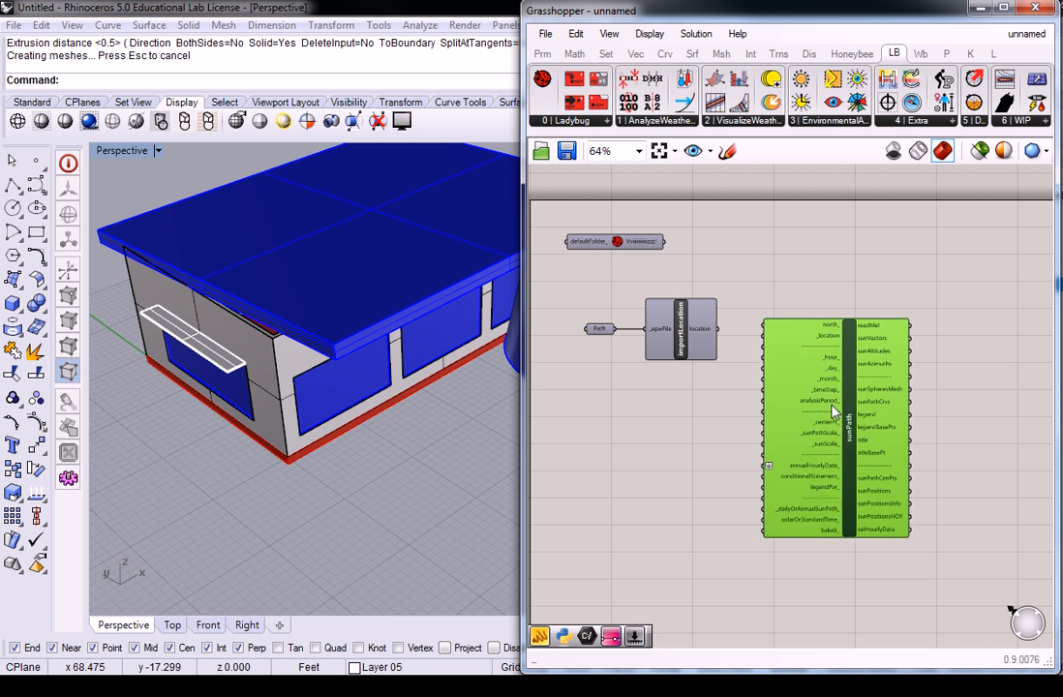
left_click(740, 238)
scroll(789, 317, "up", 3)
left_click_drag(644, 347, 734, 330)
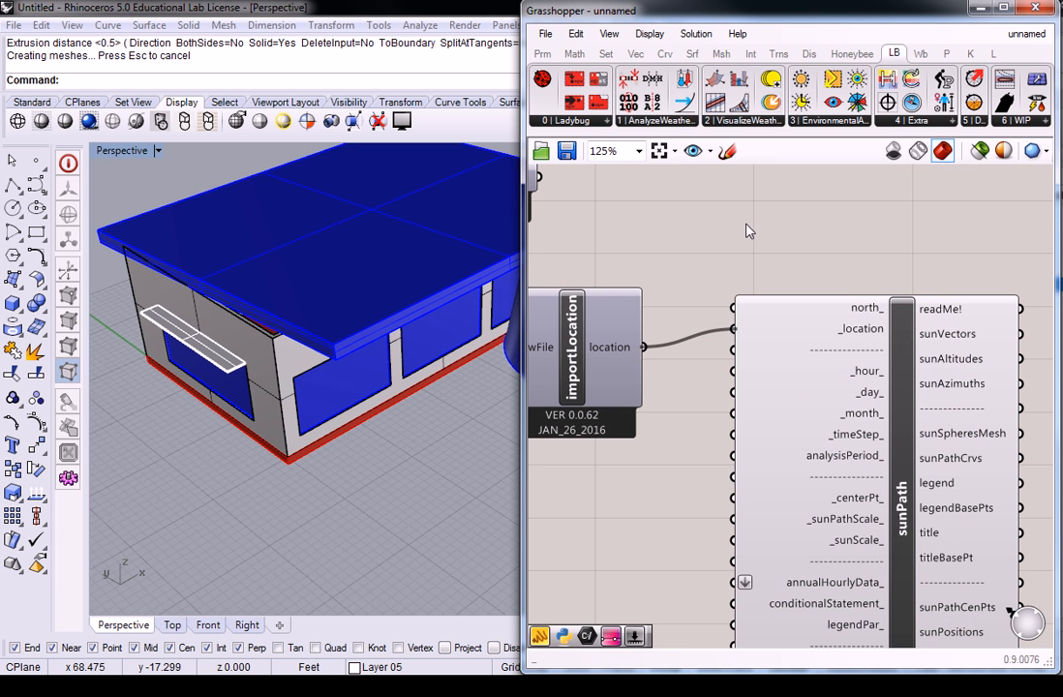
scroll(755, 254, "down", 3)
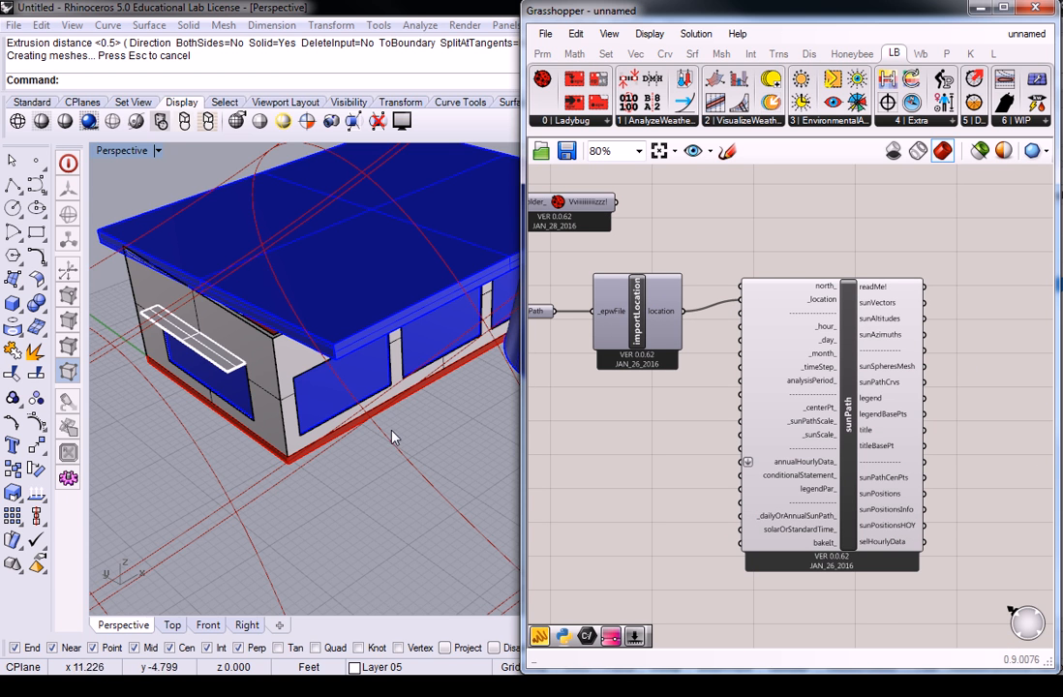
scroll(426, 392, "down", 10)
scroll(429, 392, "down", 10)
right_click_drag(472, 395, 398, 325)
scroll(385, 408, "up", 8)
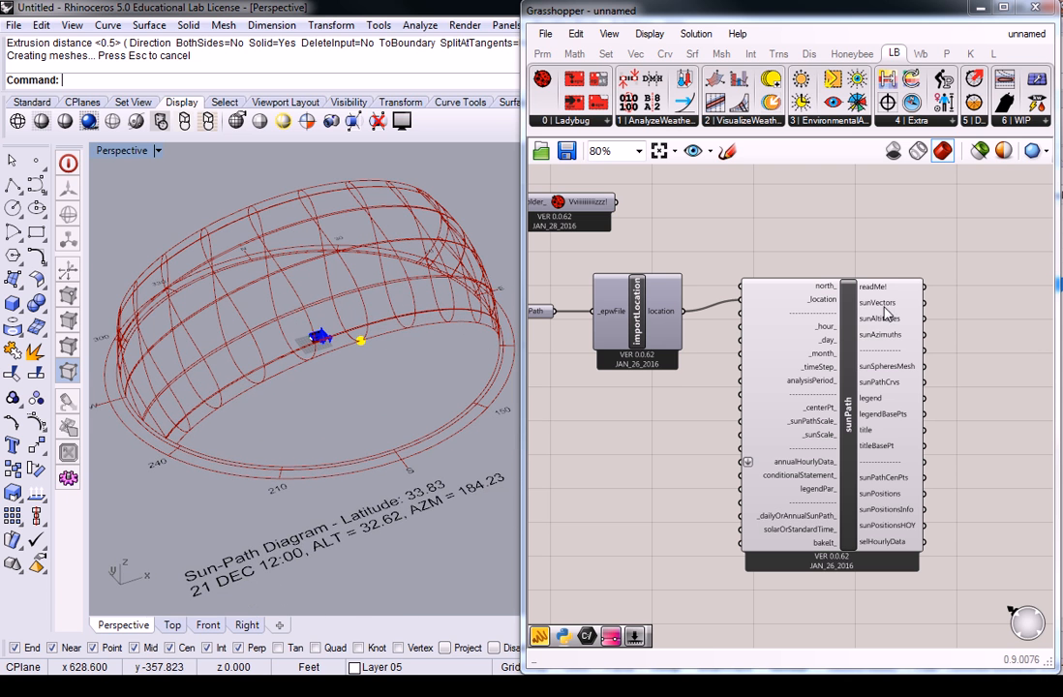
- Place a Ladybug_View From Sun component on the canvas beyond the sunPath outputs
left_click_drag(834, 317, 841, 324)
left_click(908, 259)
right_click_drag(911, 264, 809, 268)
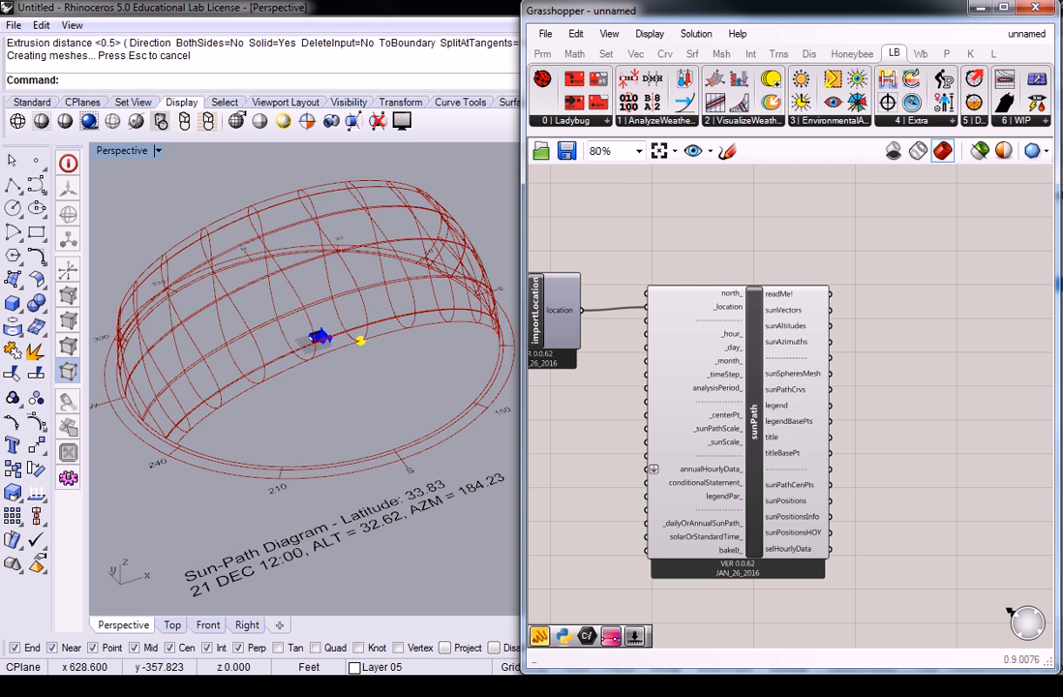
left_click(850, 121)
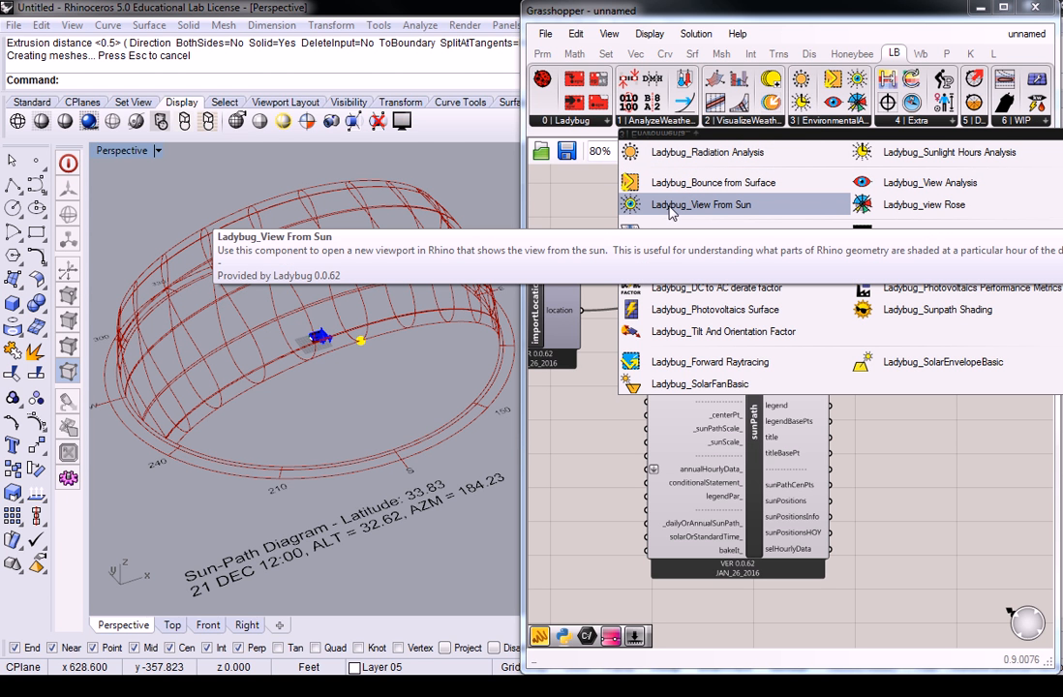
left_click(671, 212)
left_click(959, 342)
left_click_drag(954, 348, 980, 339)
left_click(966, 267)
right_click_drag(965, 269, 919, 273)
left_click(936, 329)
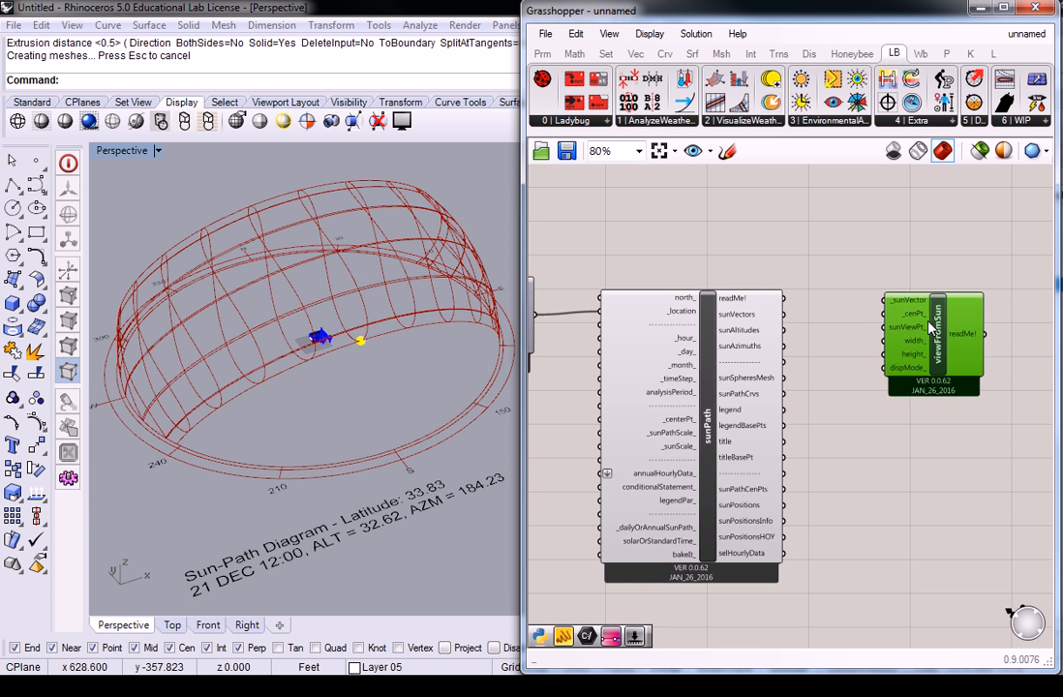
- Connect sunPath's sunVectors output to the _sunVector input of viewFromSun
left_click(899, 248)
right_click_drag(940, 248, 890, 276)
scroll(889, 330, "up", 2)
right_click_drag(891, 331, 859, 308)
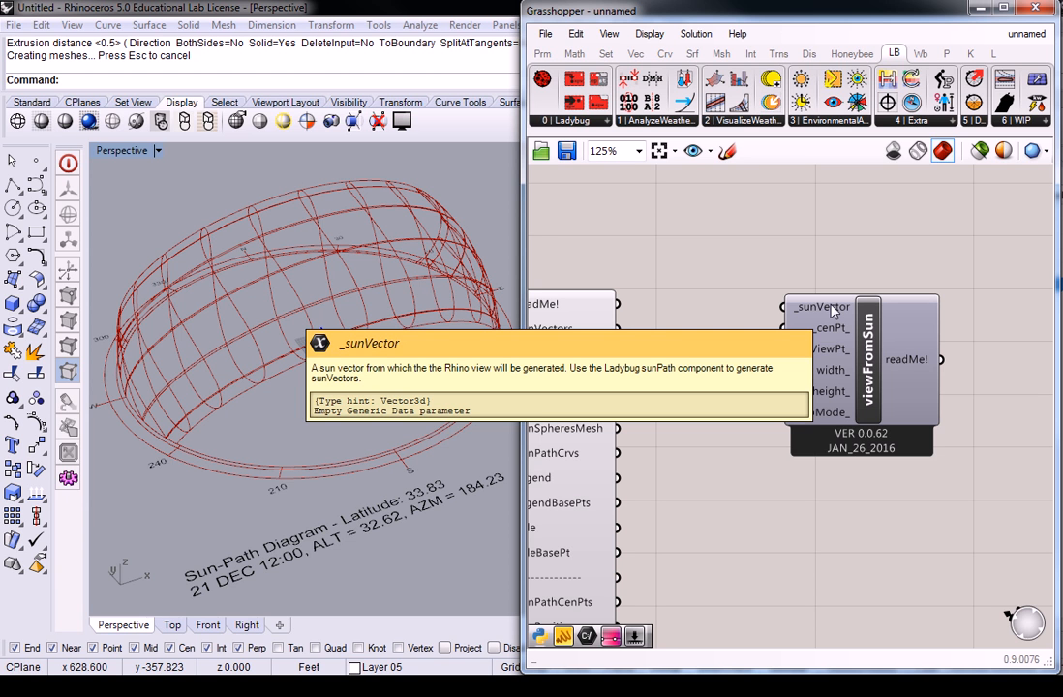
mouse_move(839, 329)
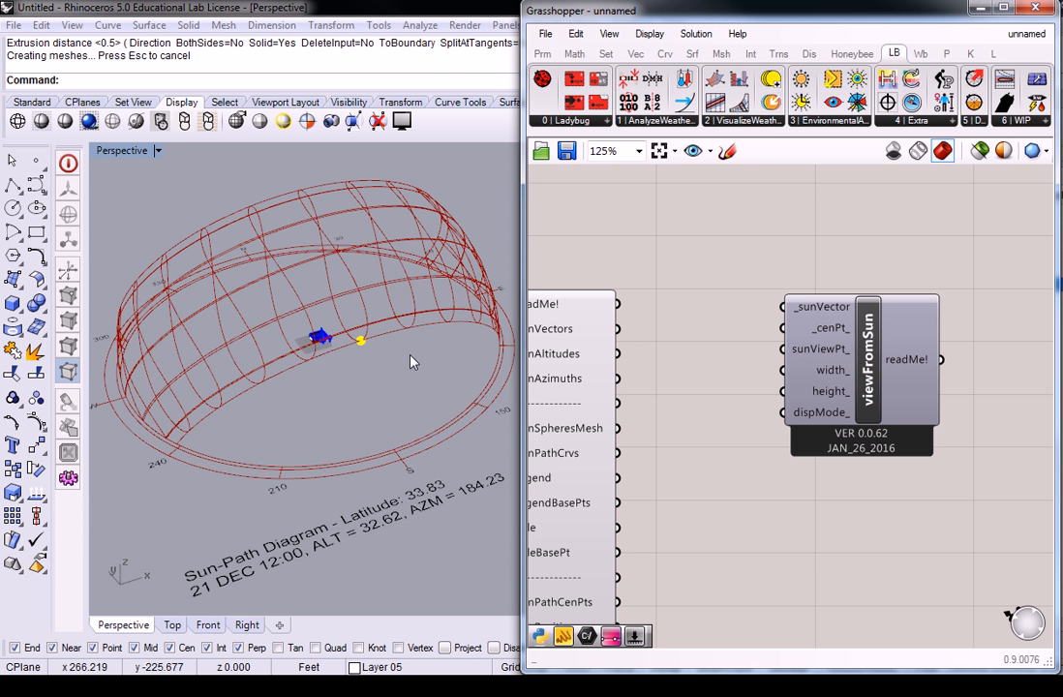
right_click_drag(846, 261, 851, 264)
right_click_drag(654, 294, 761, 283)
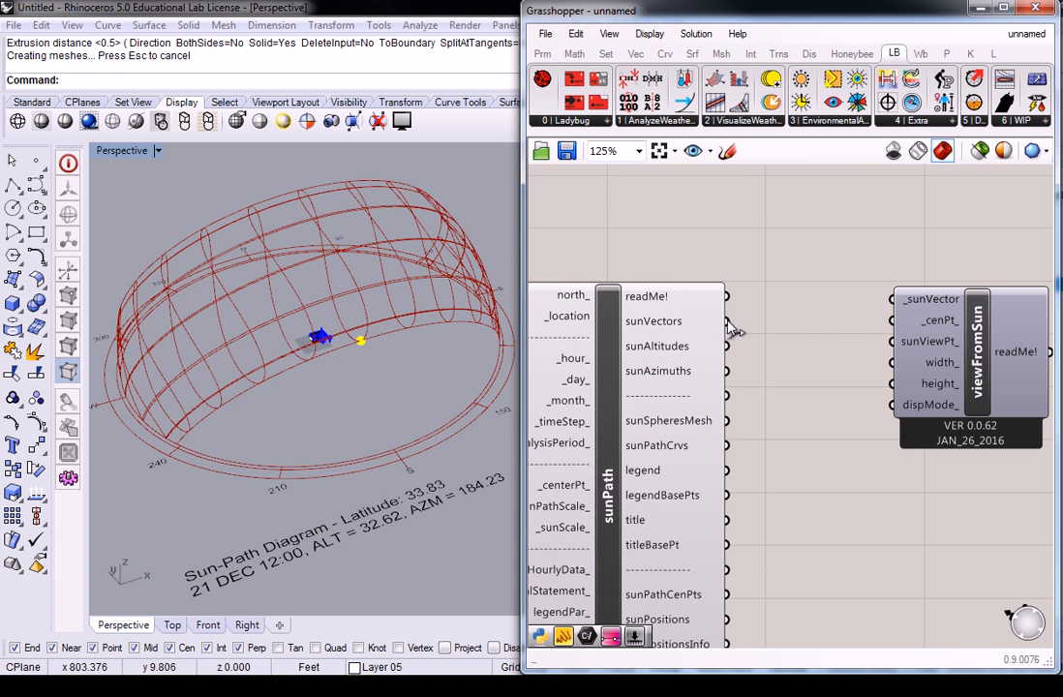
left_click_drag(734, 326, 895, 302)
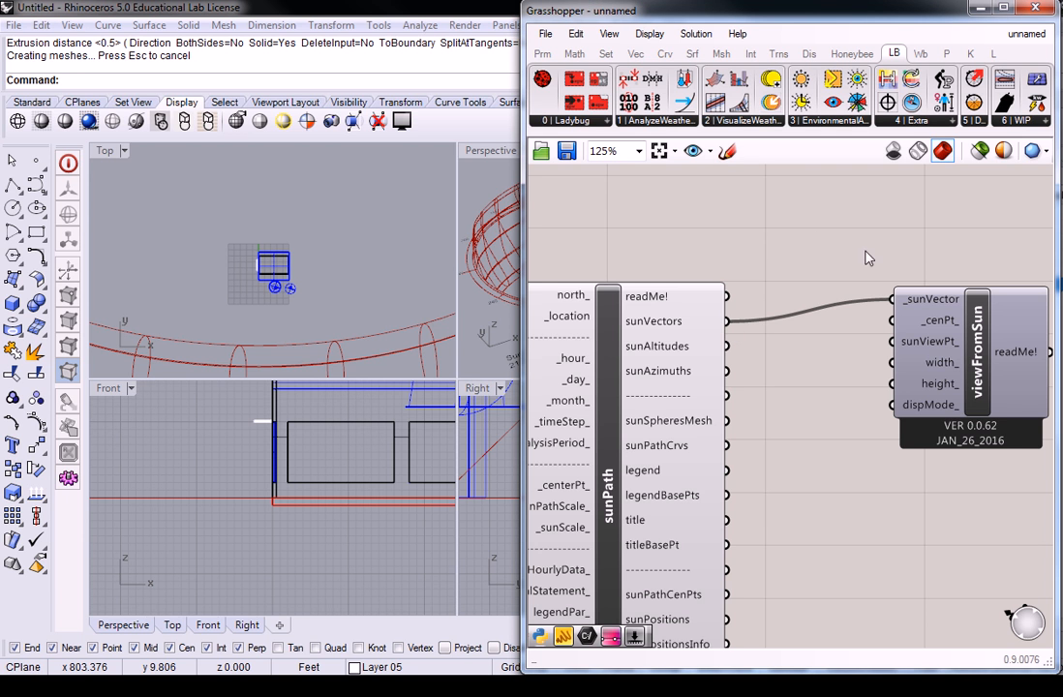
- Place a Construct Point component above the sunVectors wire and connect its Pt output to viewFromSun's _cenPt_ input
right_click_drag(859, 263, 835, 280)
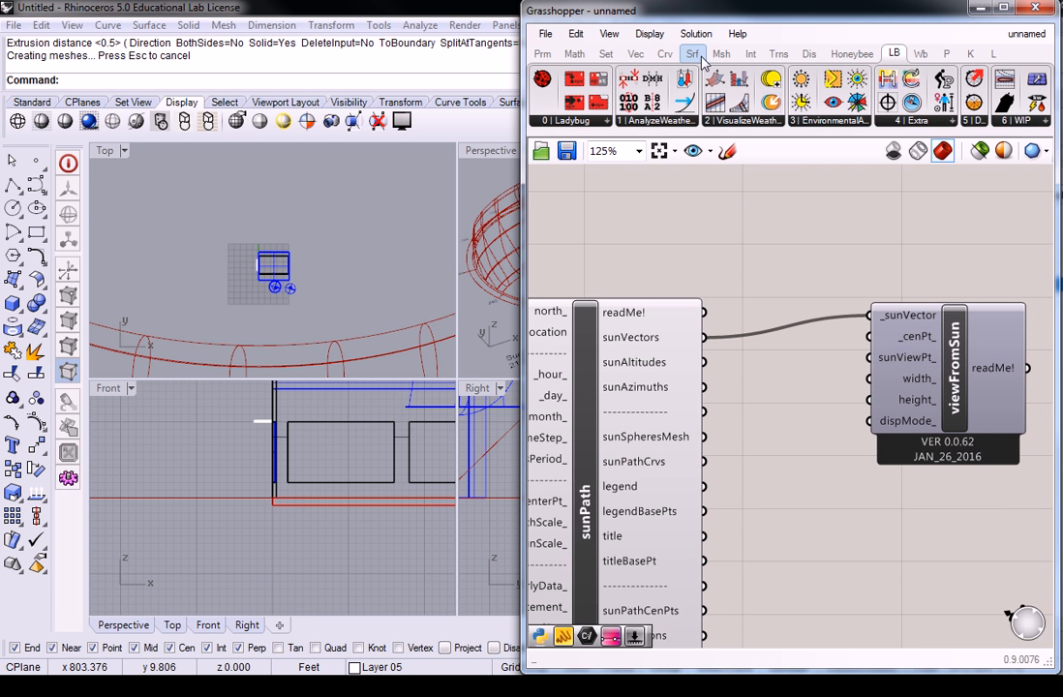
left_click(635, 53)
left_click_drag(763, 78, 869, 336)
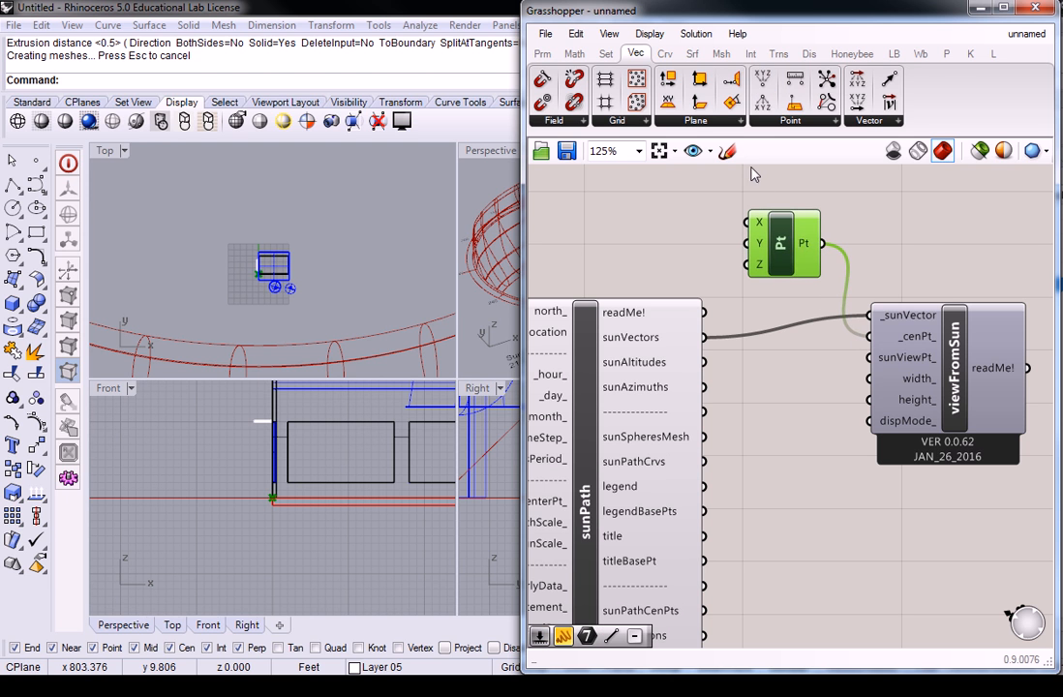
- Place a Point parameter directly above the Construct Point component
left_click(678, 198)
left_click(542, 54)
left_click_drag(545, 80, 796, 191)
left_click(754, 191)
left_click(353, 261)
scroll(353, 261, "down", 4)
scroll(358, 264, "up", 1)
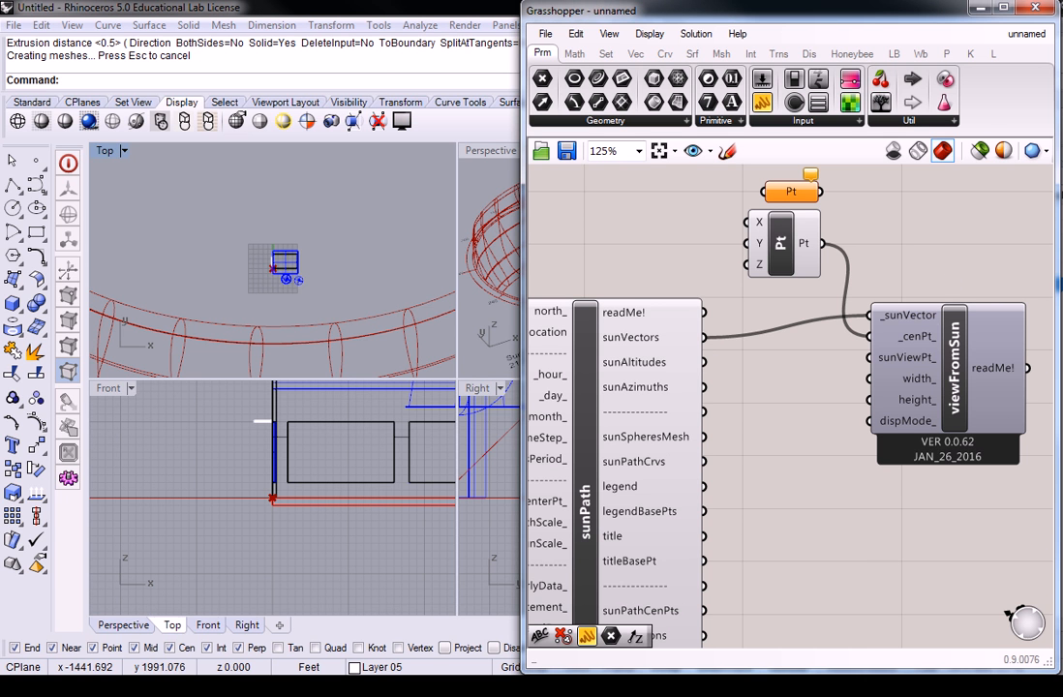
- Shrink the floating viewFromSun viewport and position it beside the Grasshopper window with the sun-path diagram filling it
left_click_drag(1055, 244, 436, 78)
left_click_drag(772, 526, 531, 467)
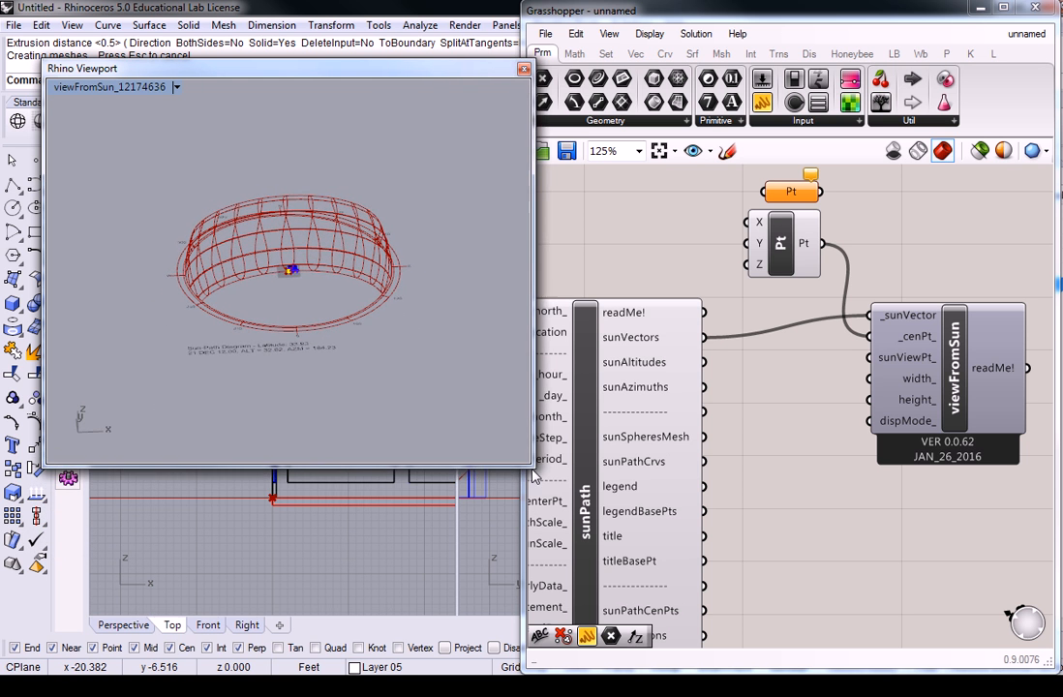
left_click_drag(429, 75, 397, 113)
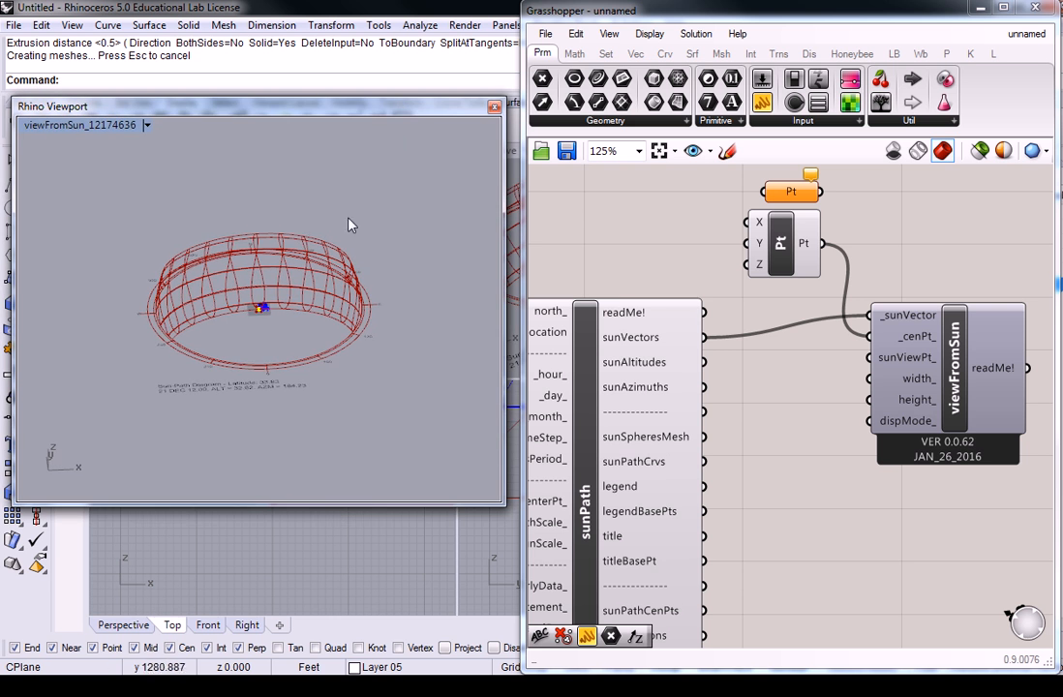
scroll(256, 272, "up", 4)
scroll(281, 288, "down", 2)
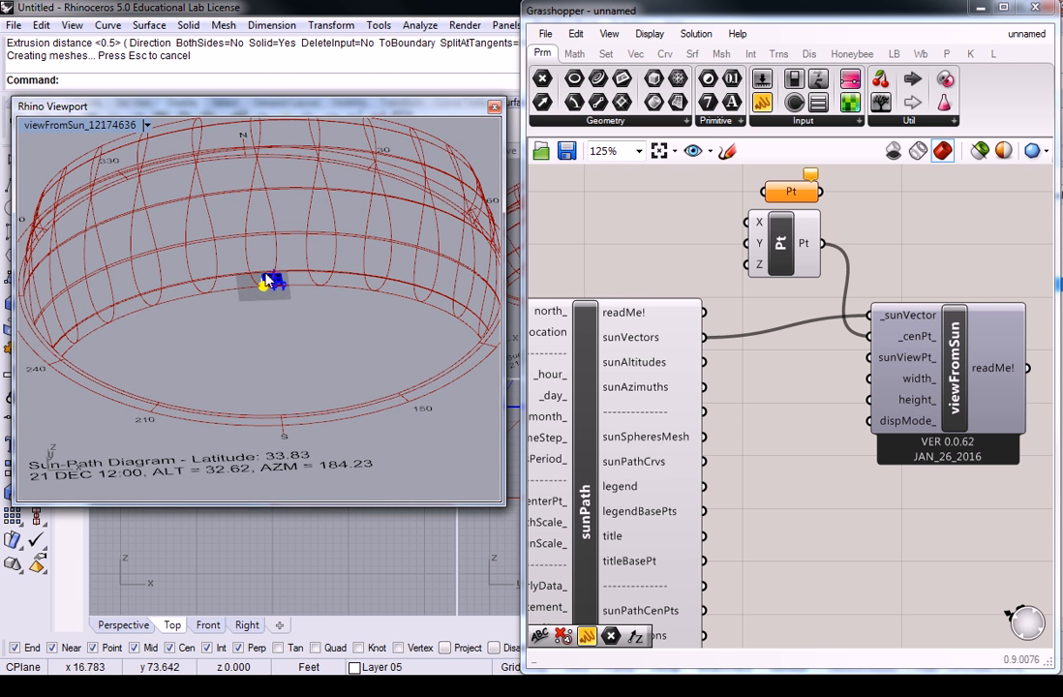
- Move viewFromSun and the two point components closer to sunPath
left_click(704, 250)
scroll(704, 249, "down", 1)
scroll(704, 250, "down", 2)
right_click_drag(650, 277, 799, 278)
scroll(745, 301, "up", 1)
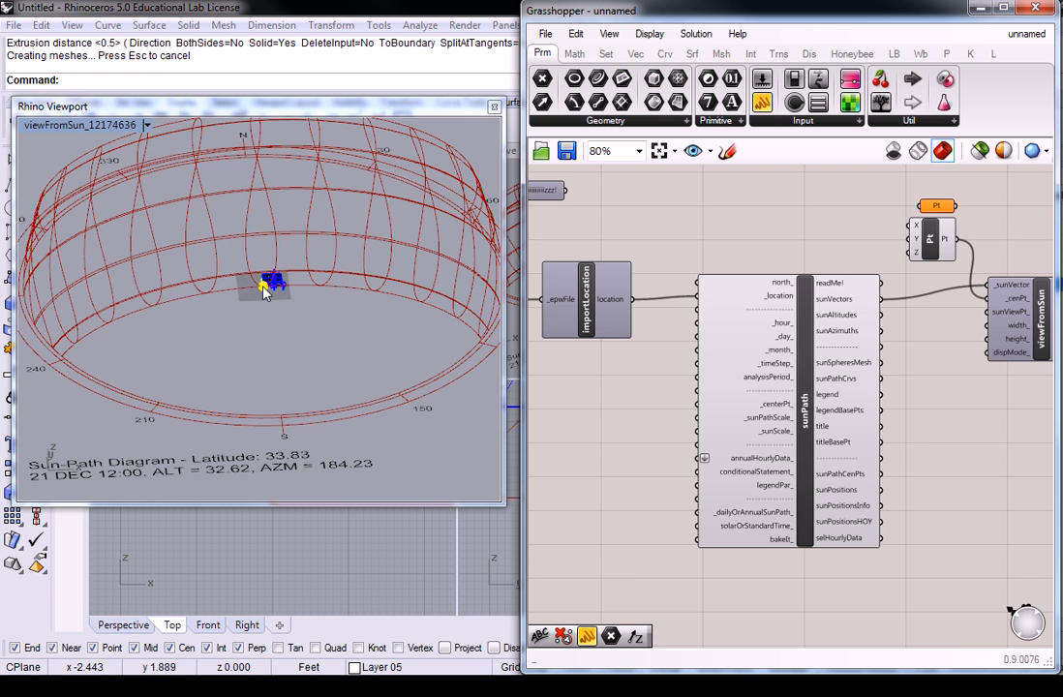
scroll(795, 290, "down", 2)
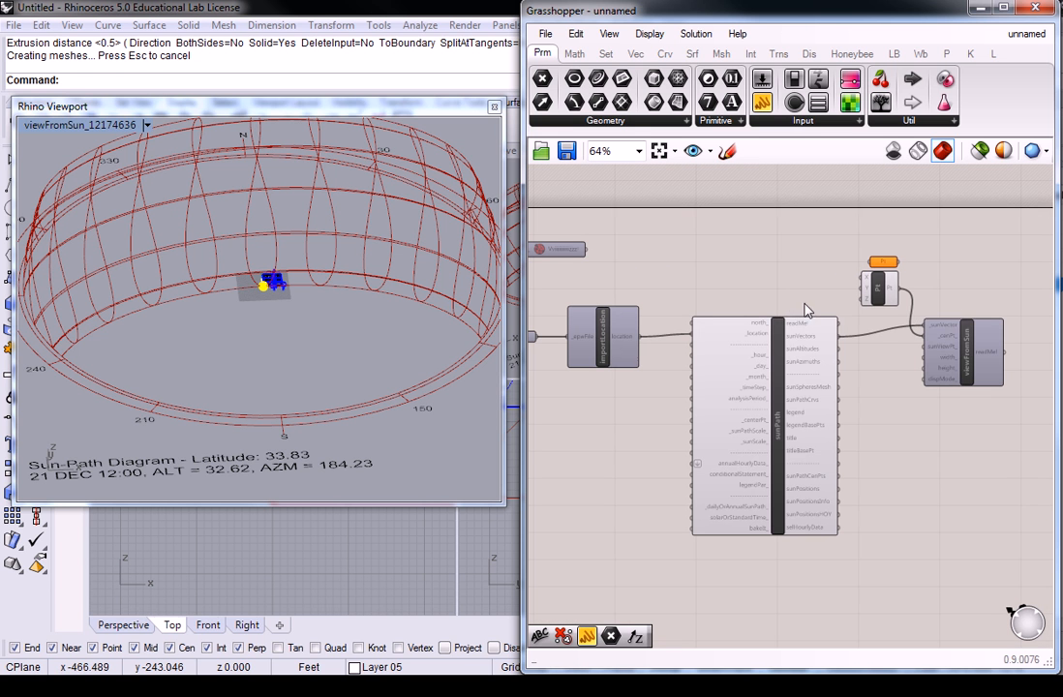
left_click_drag(985, 238, 881, 387)
left_click_drag(960, 368, 940, 377)
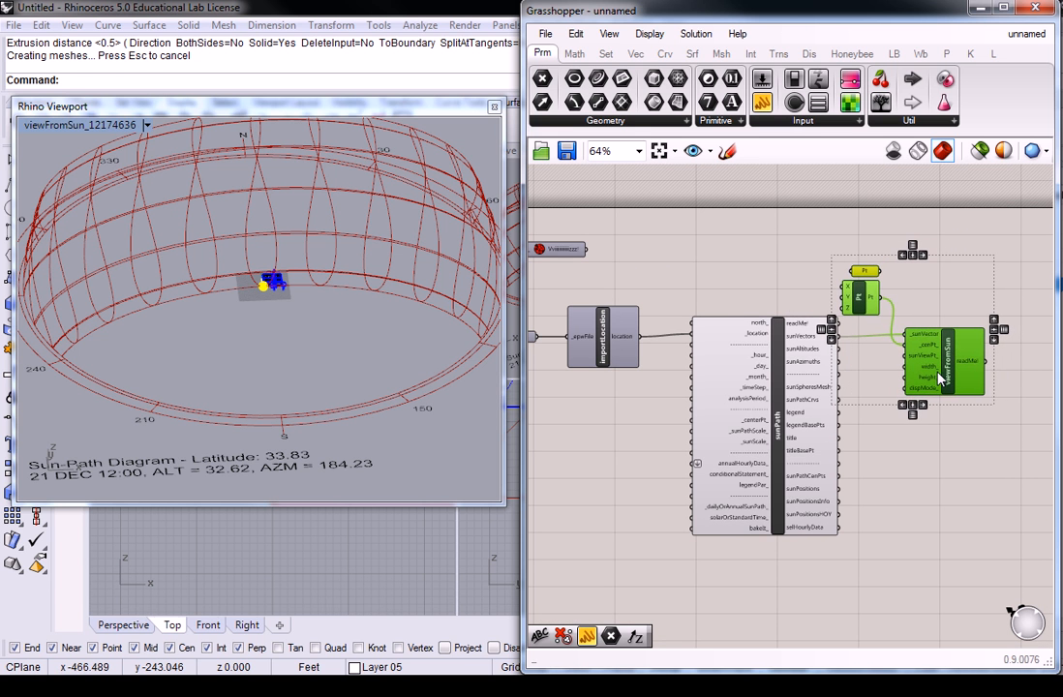
- Shift importLocation, sunPath, viewFromSun and the point components together to tighten the definition's layout
left_click_drag(1017, 232, 746, 439)
left_click(718, 280)
left_click_drag(955, 537, 632, 278)
left_click_drag(610, 337, 600, 337)
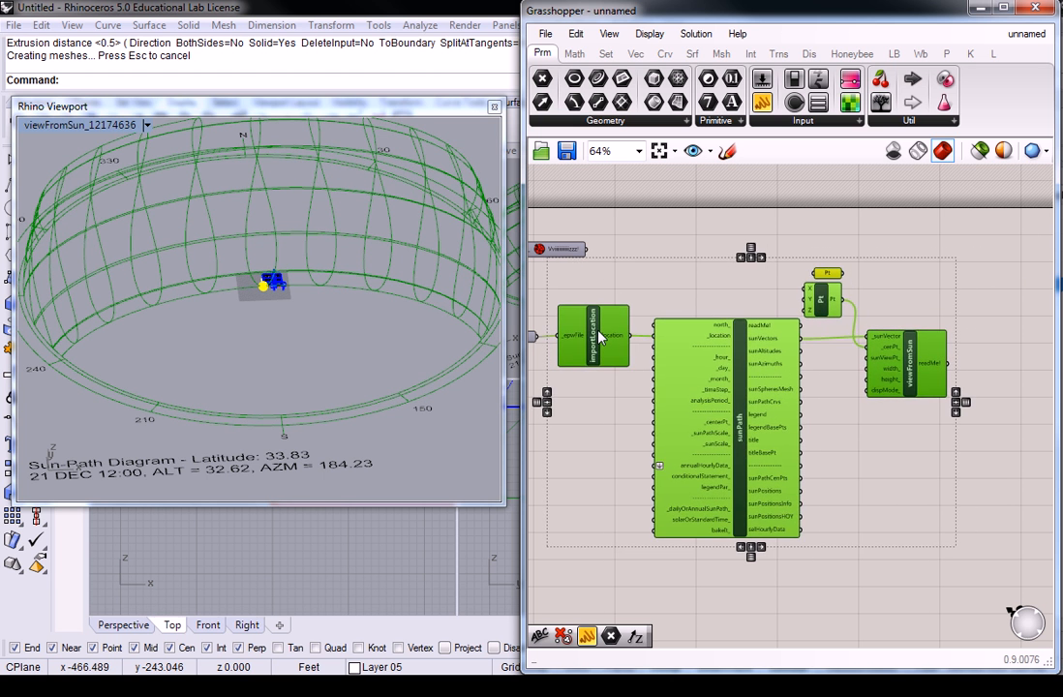
left_click(658, 300)
- Add a number slider ranging from 1 to 24 below importLocation
right_click_drag(636, 367, 721, 330)
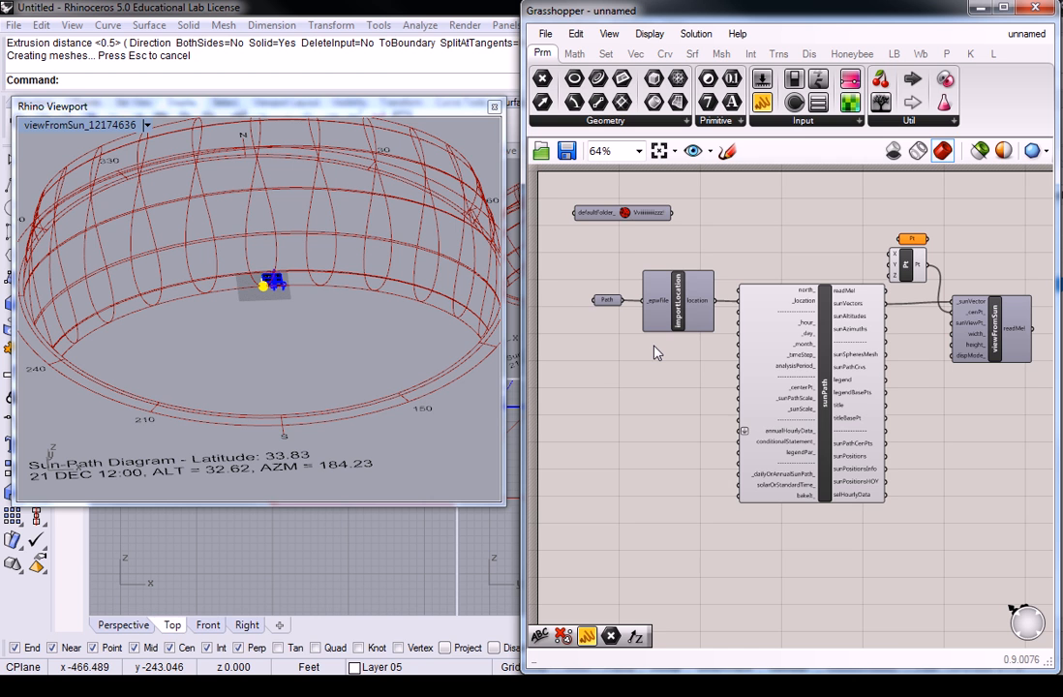
scroll(697, 407, "up", 2)
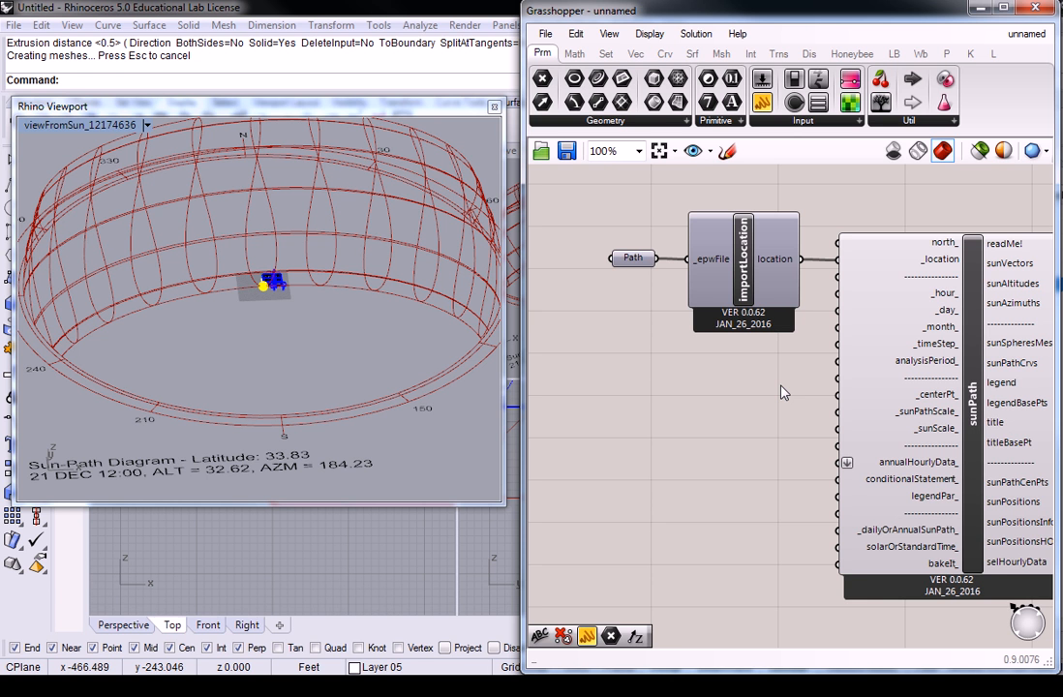
right_click_drag(785, 392, 739, 361)
left_click_drag(913, 291, 931, 296)
left_click(676, 390)
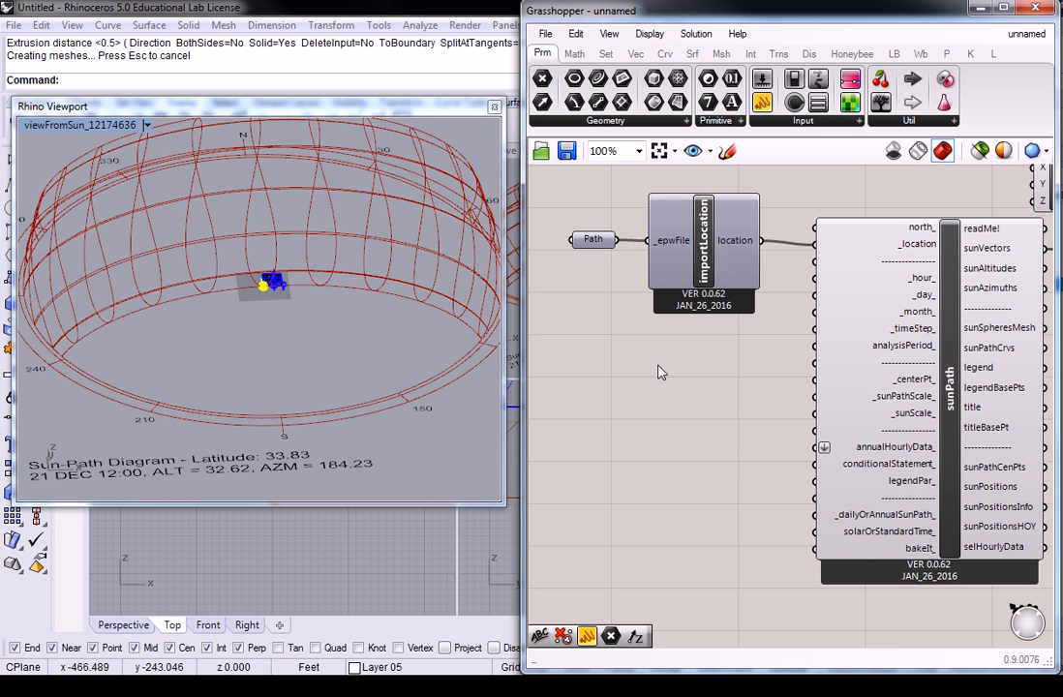
double_click(681, 374)
type("0")
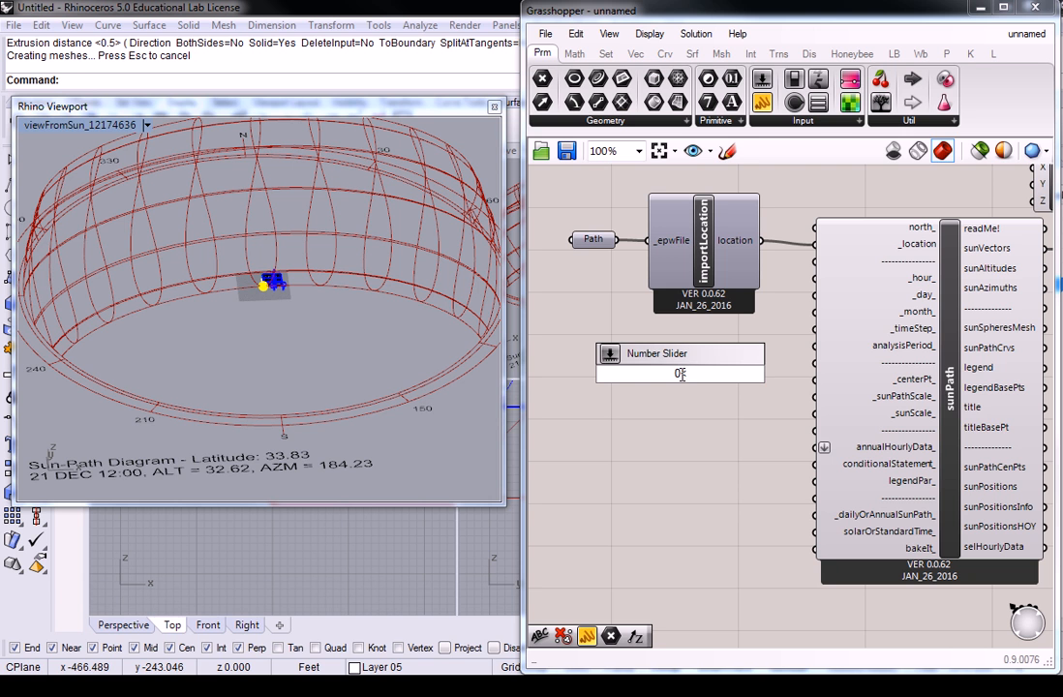
key("BackSpace")
type("1<24")
key("Return")
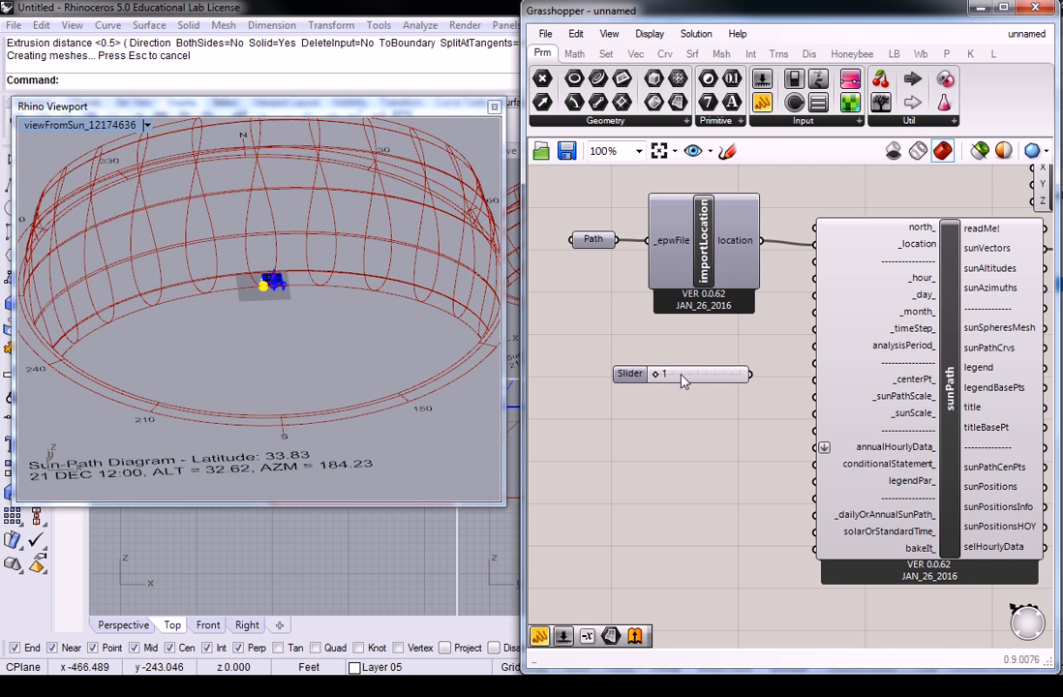
left_click(663, 365)
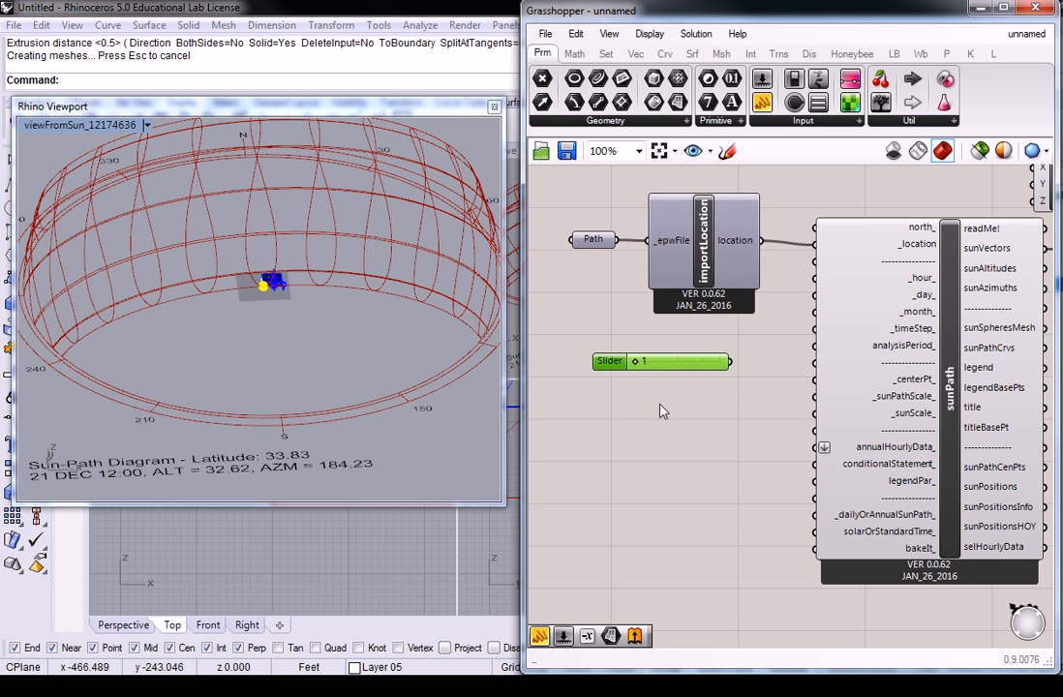
- Add a number slider ranging from 1 to 31 and line it up under the first slider
double_click(665, 404)
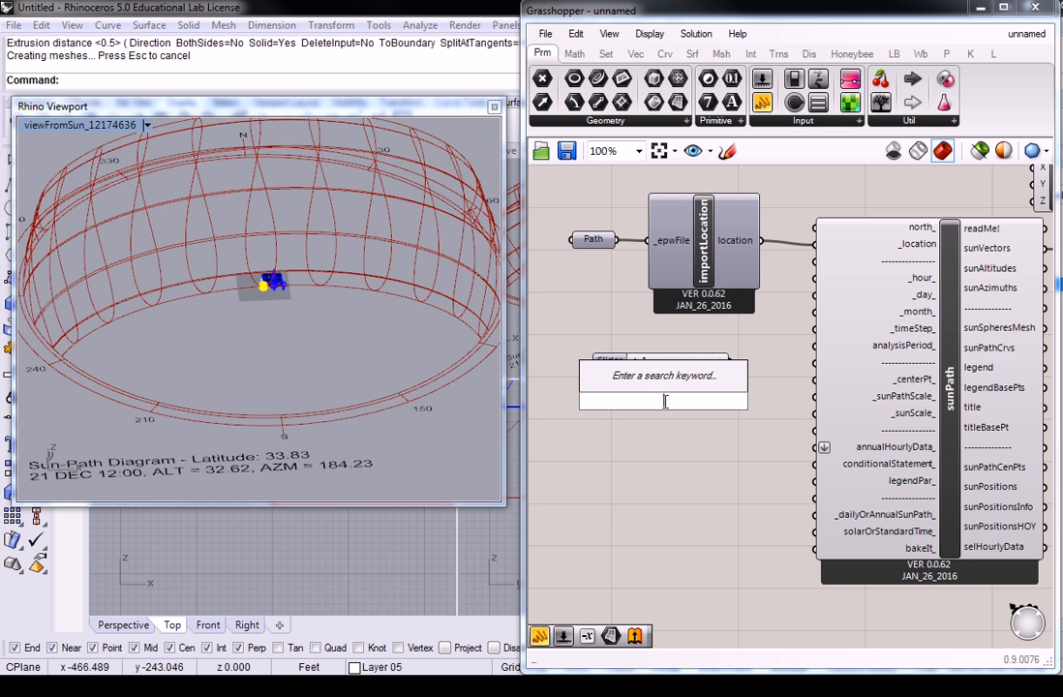
type("<")
key("BackSpace")
type("1")
type("31")
key("Return")
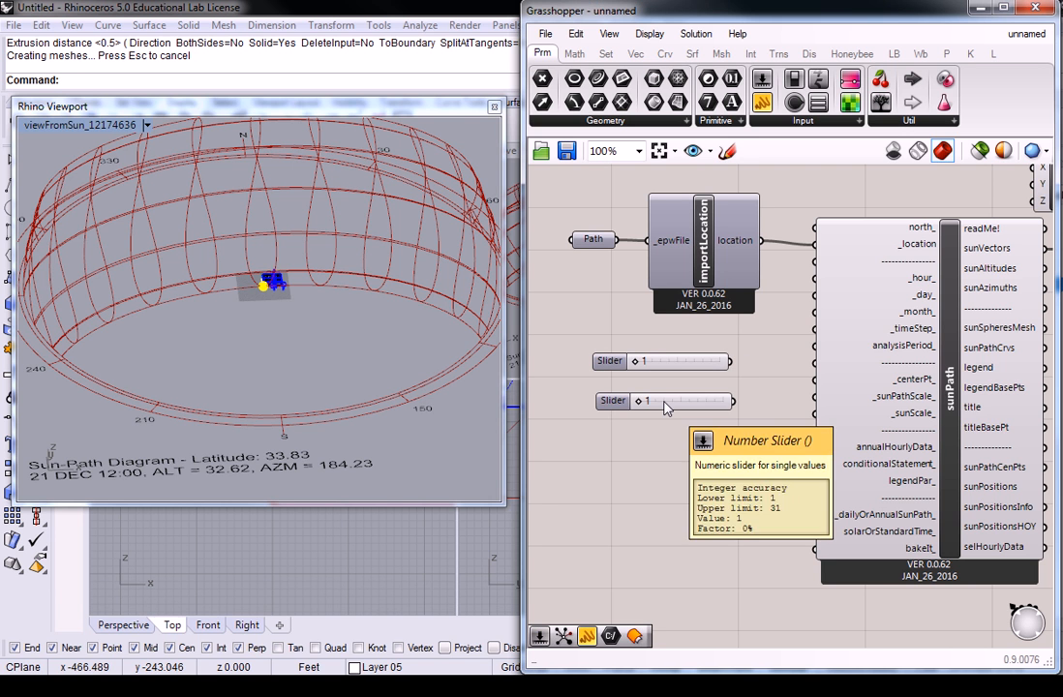
left_click_drag(626, 400, 621, 401)
left_click(636, 444)
- Add a third number slider starting at 1 below the other two sliders
double_click(641, 432)
type("slider")
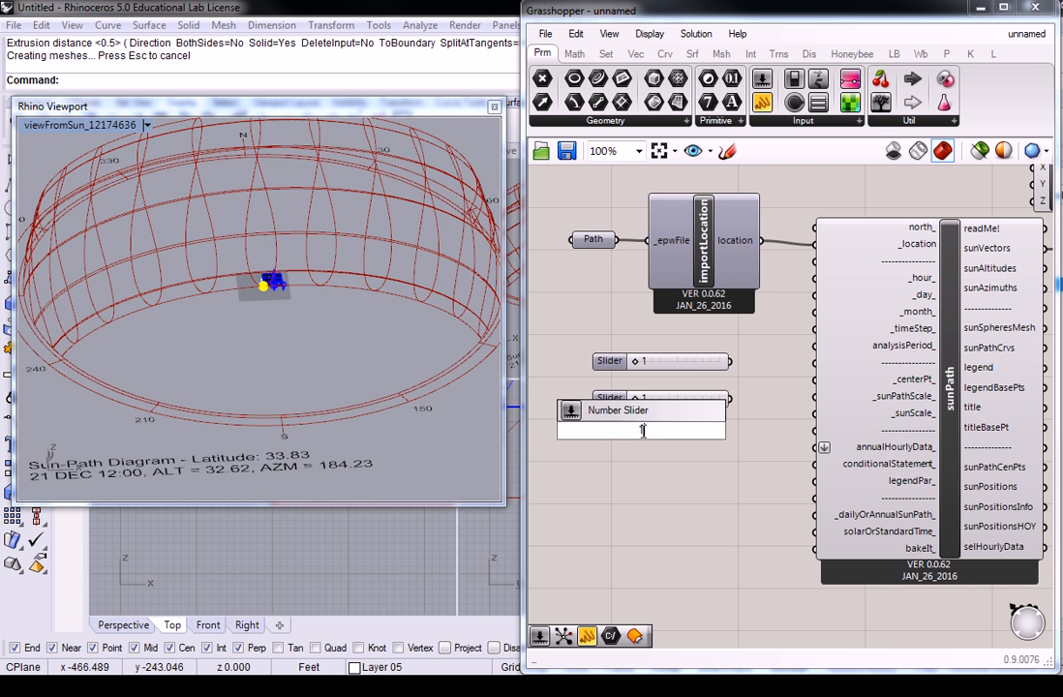
key("Return")
- Connect the three sliders, from first to third, to sunPath's _hour_, _day_ and _month_ inputs
left_click_drag(729, 361, 812, 288)
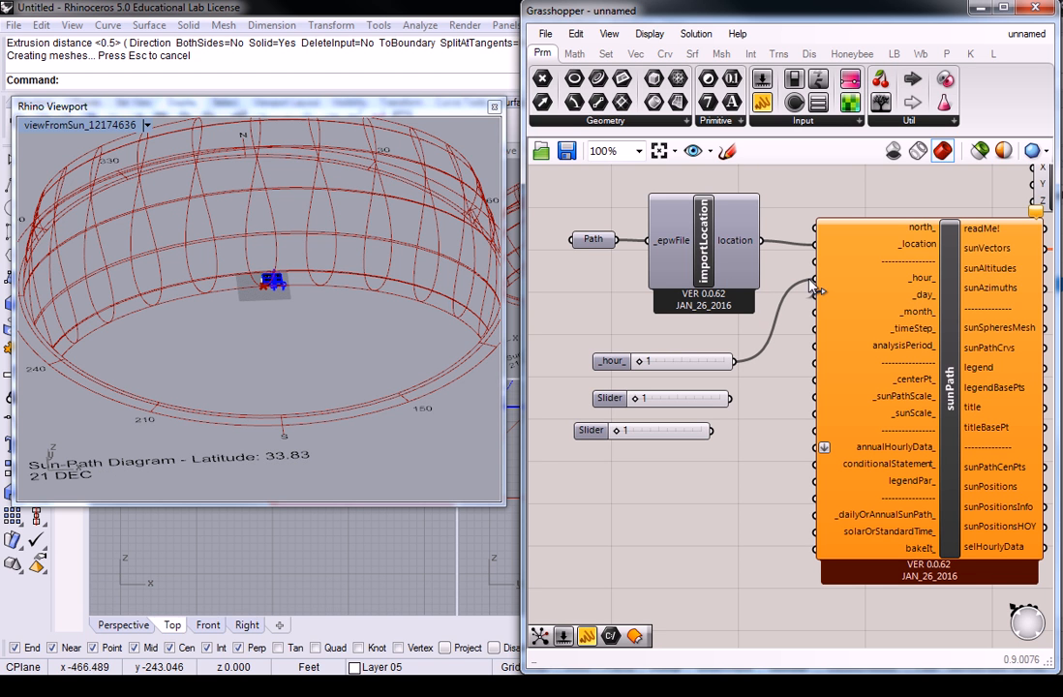
left_click_drag(730, 398, 814, 295)
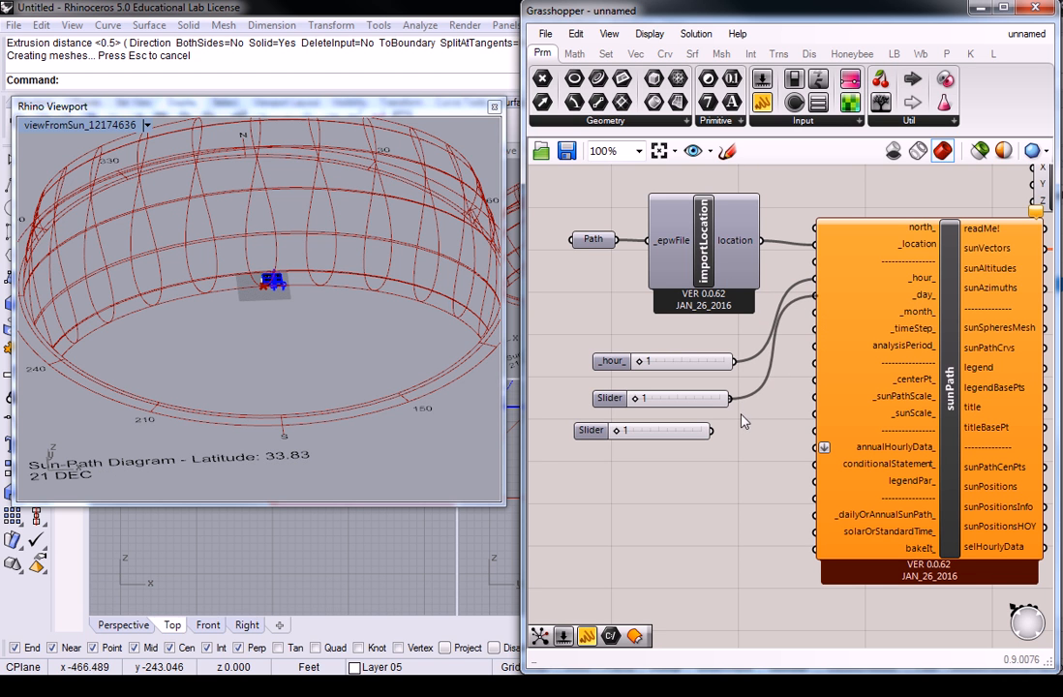
left_click_drag(712, 430, 814, 312)
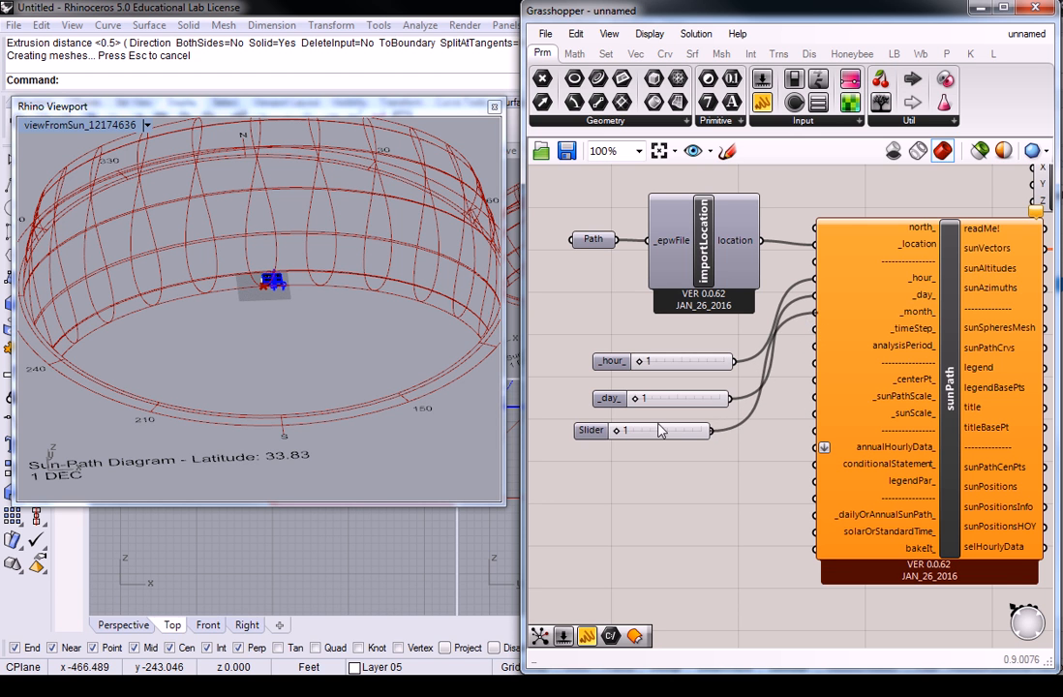
- Arrange the hour, day and month sliders in a tidy stack below importLocation
left_click(606, 435)
left_click_drag(620, 370, 617, 375)
left_click_drag(608, 467, 598, 354)
left_click_drag(610, 399, 594, 384)
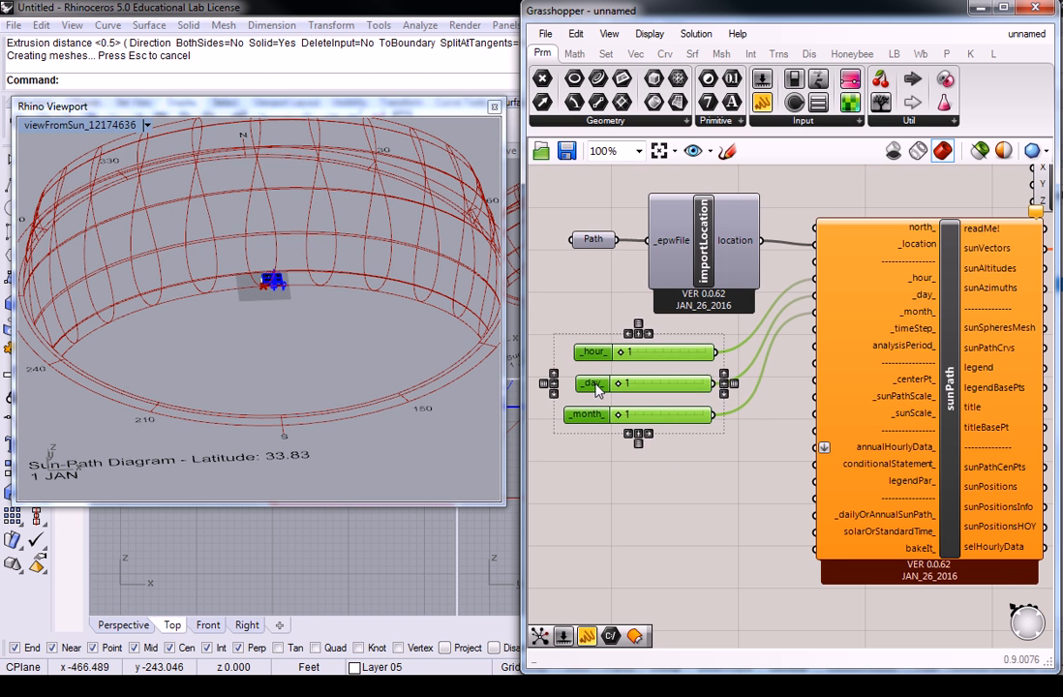
- Set the hour slider to 14 to move the sun position and view from sun to the afternoon
left_click(617, 374)
left_click(593, 354)
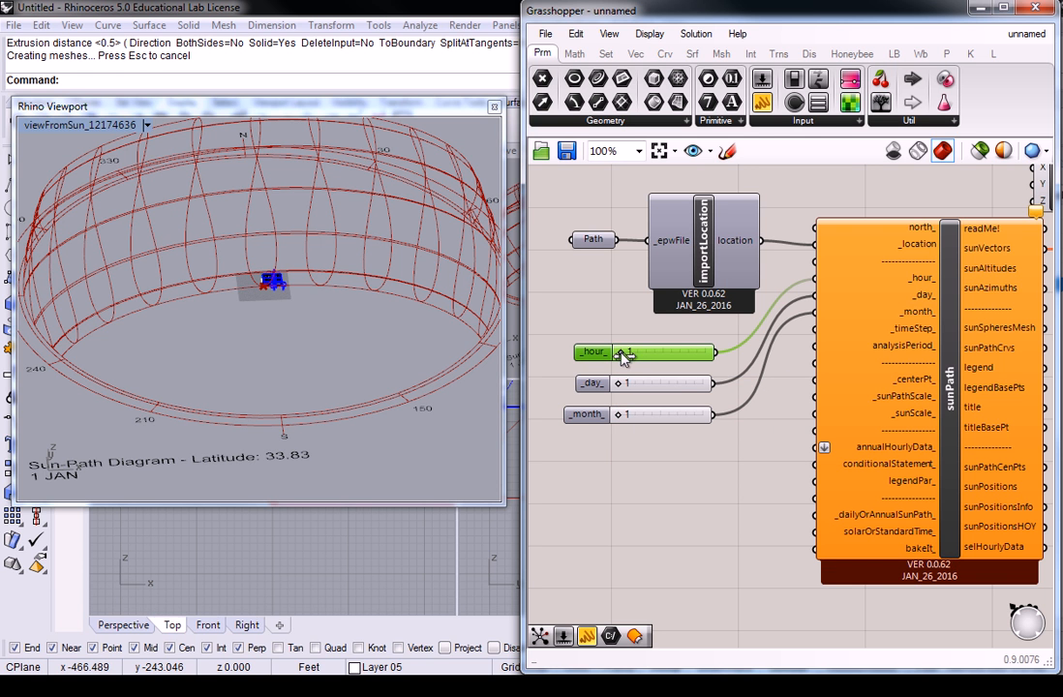
left_click_drag(640, 359, 671, 356)
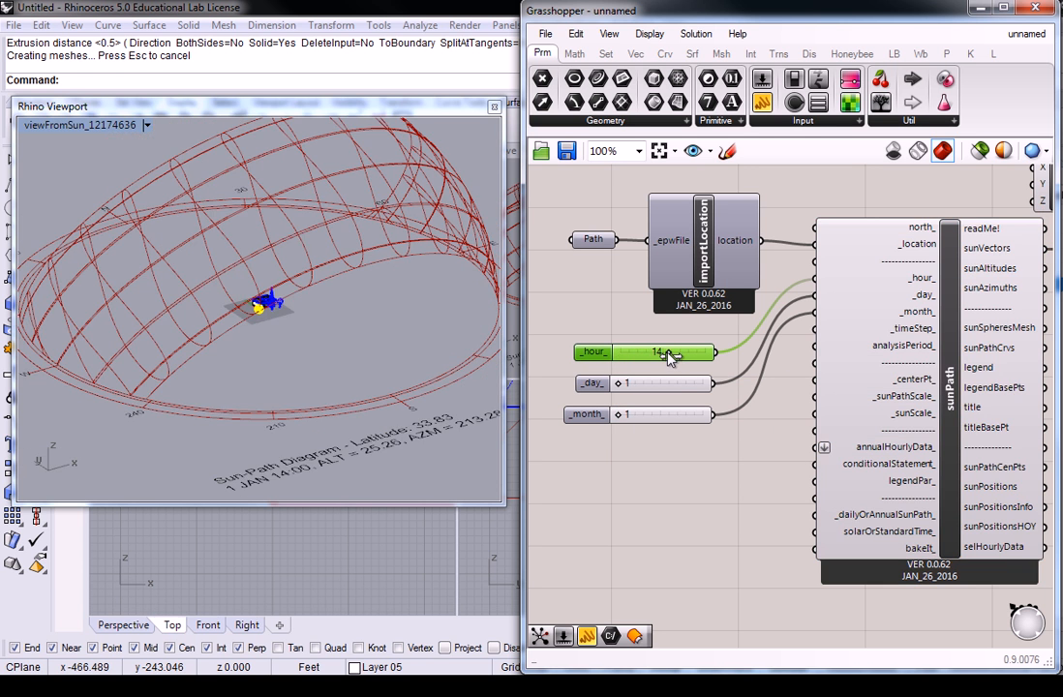
mouse_move(667, 356)
left_mouse_down()
mouse_move(649, 359)
mouse_move(669, 359)
left_mouse_up()
left_click(401, 312)
left_click(871, 14)
- Delete the spare orange point parameter above the Construct Point component that feeds viewFromSun
left_click(881, 198)
scroll(855, 193, "down", 1)
right_click_drag(794, 194, 811, 263)
mouse_move(663, 308)
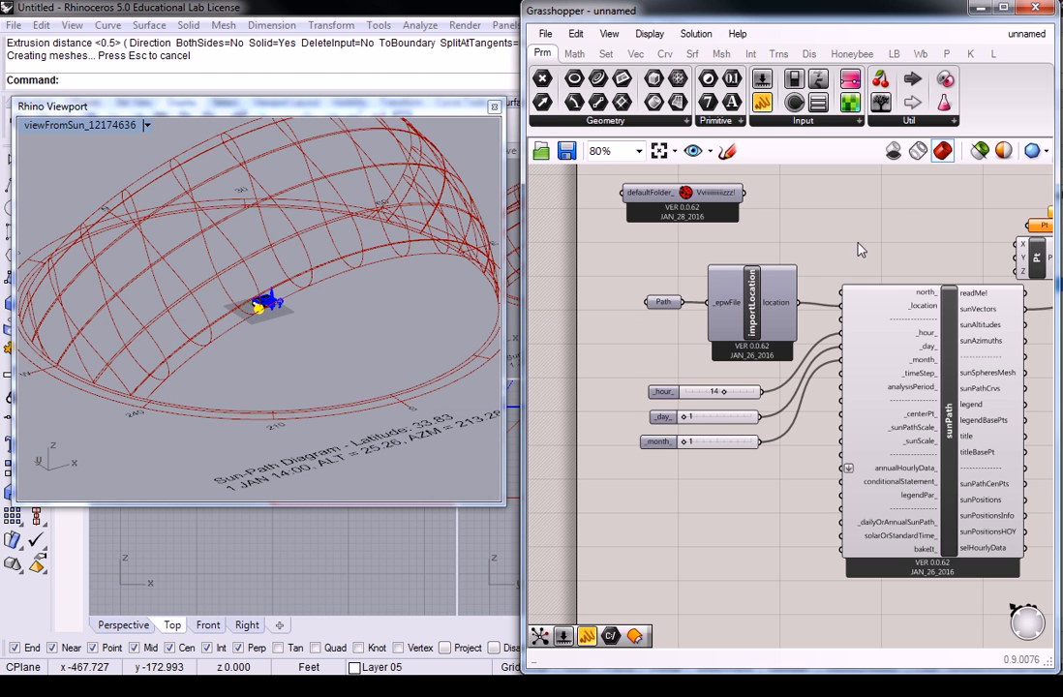
right_click_drag(897, 236, 822, 239)
left_click(973, 229)
key("Delete")
right_click_drag(776, 286, 789, 278)
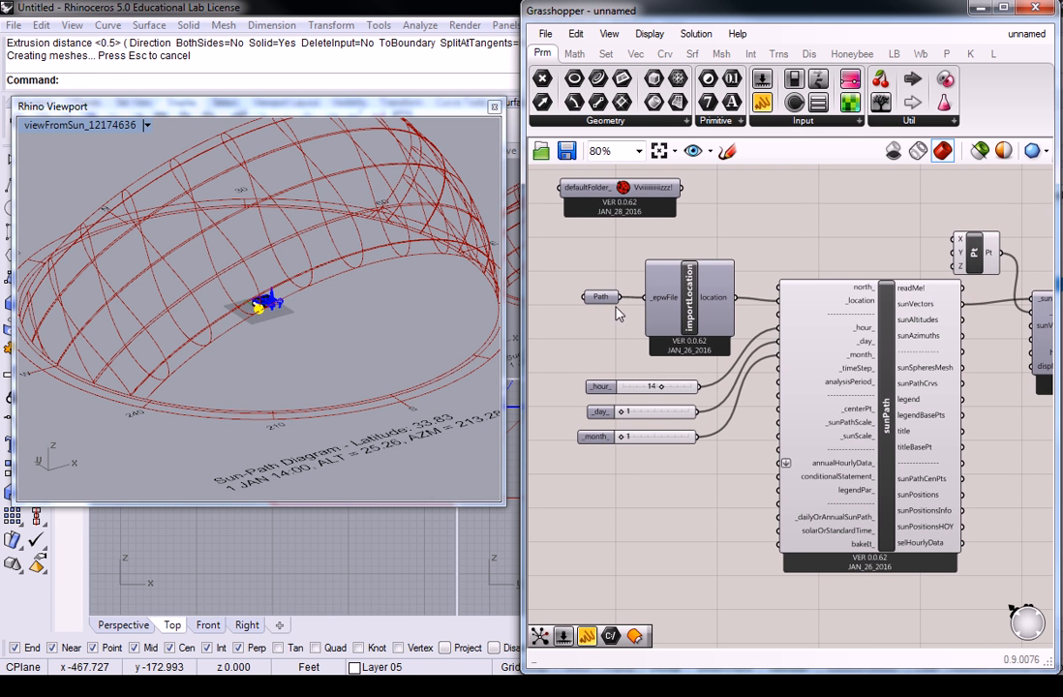
- Look up the Import Location component in Ladybug's general component group
right_click_drag(531, 270, 579, 271)
scroll(716, 276, "up", 2)
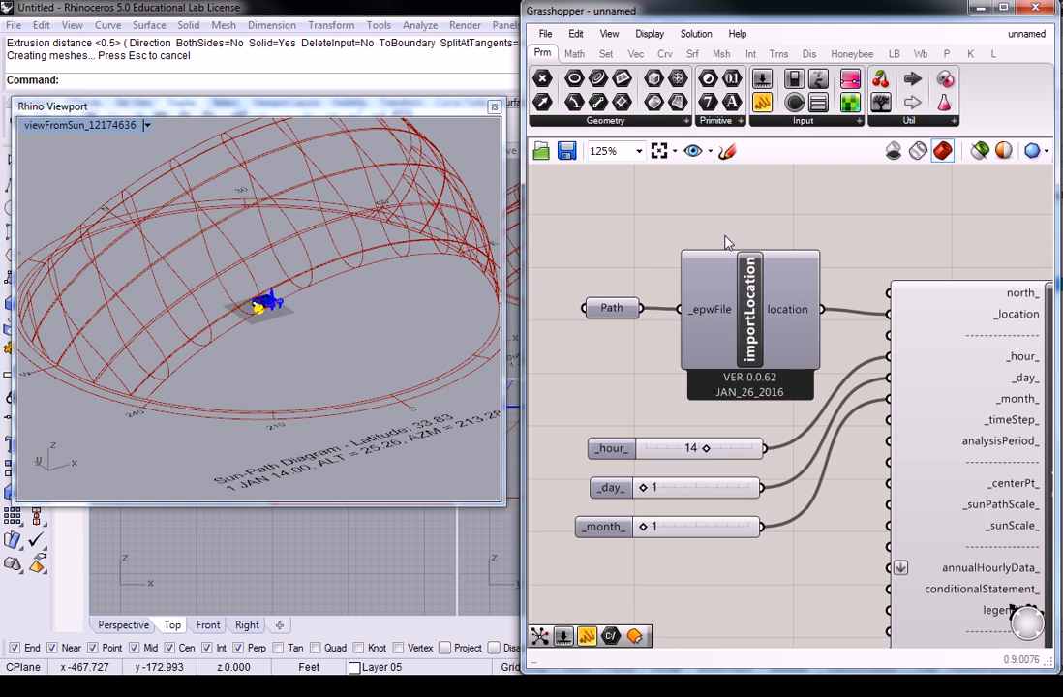
left_click(894, 53)
left_click(591, 122)
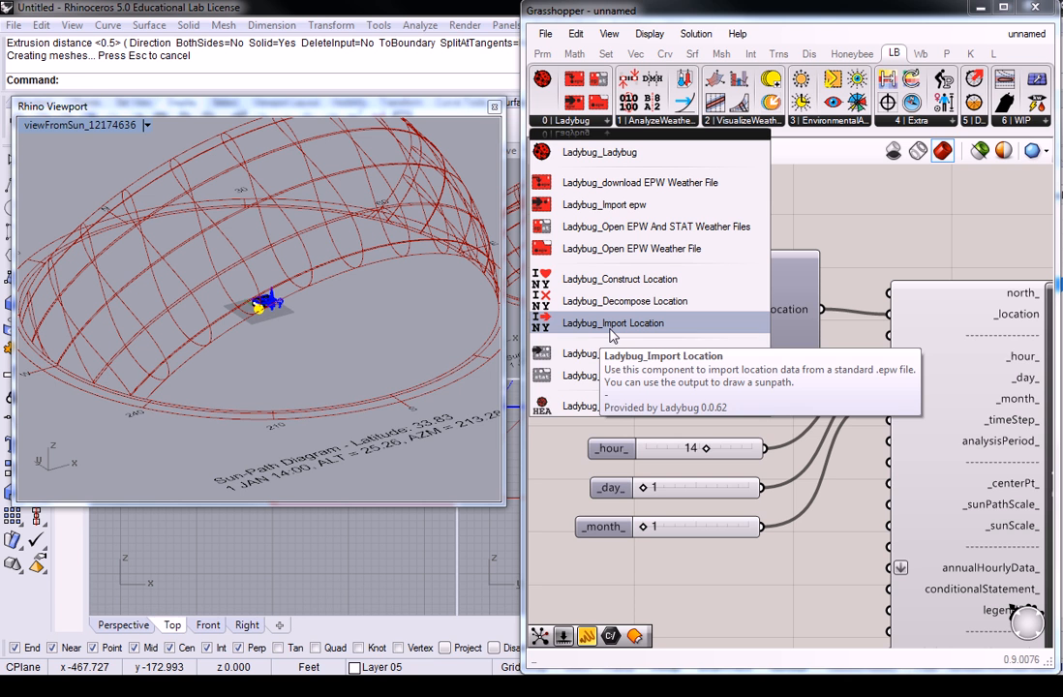
scroll(906, 315, "down", 3)
right_click_drag(905, 315, 800, 334)
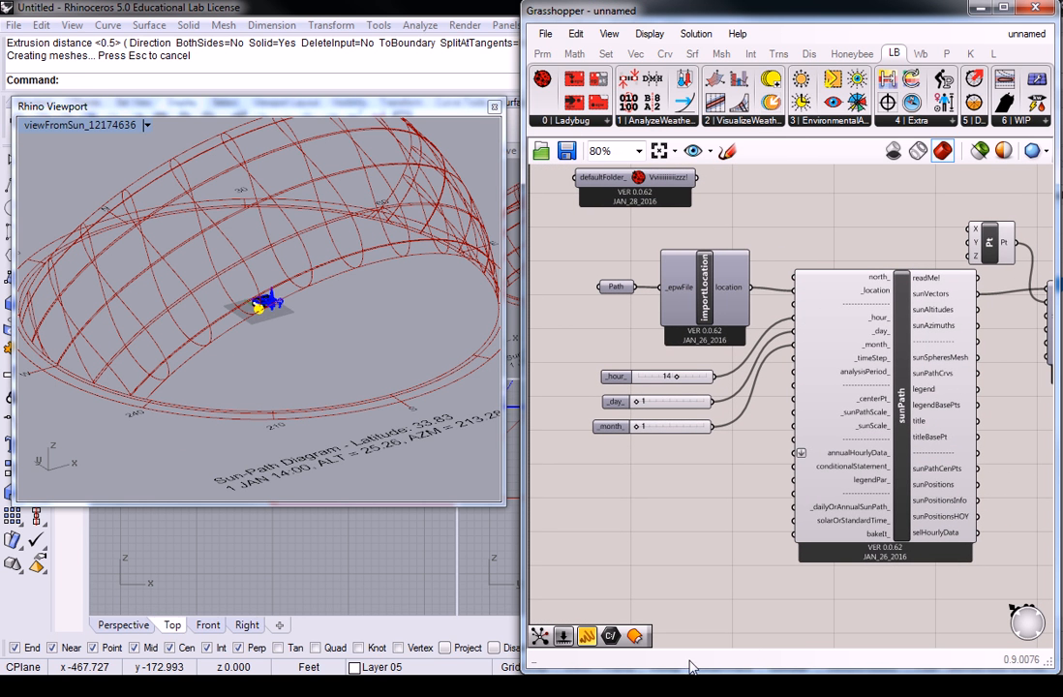
- Widen the Grasshopper window over the Rhino viewport so the definition through viewFromSun fits on the canvas
mouse_move(809, 458)
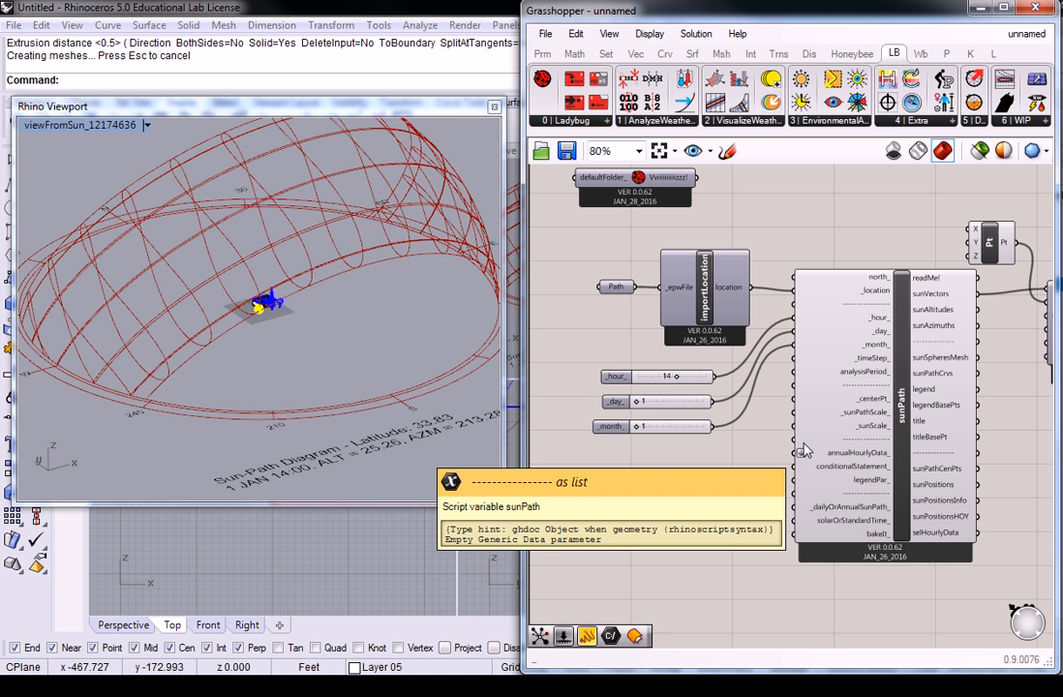
left_click(397, 228)
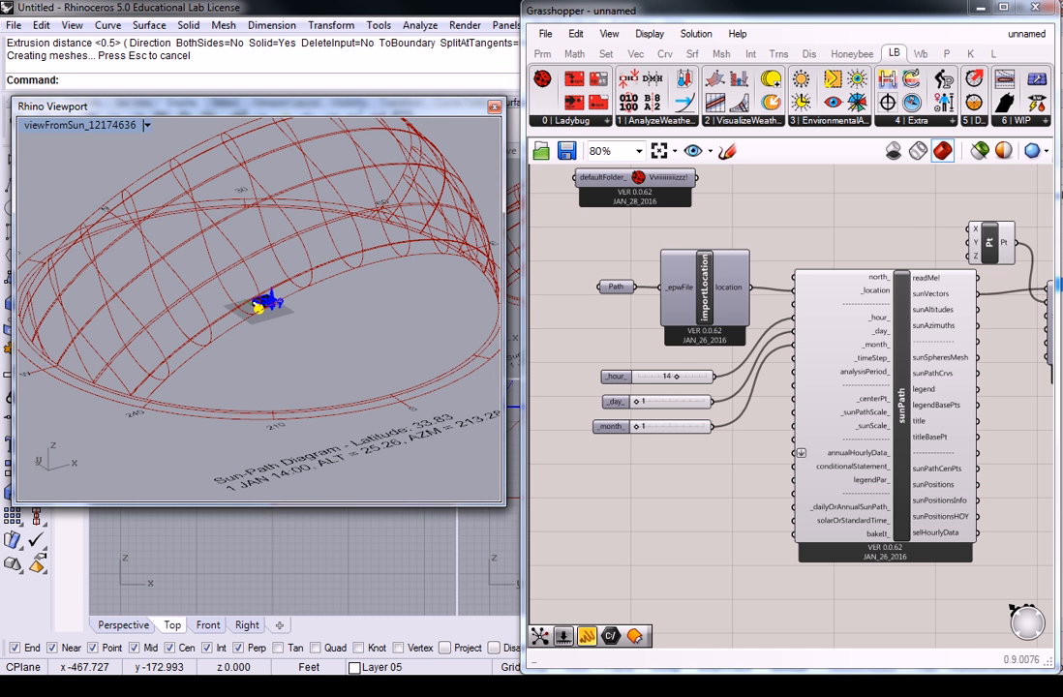
scroll(806, 246, "down", 2)
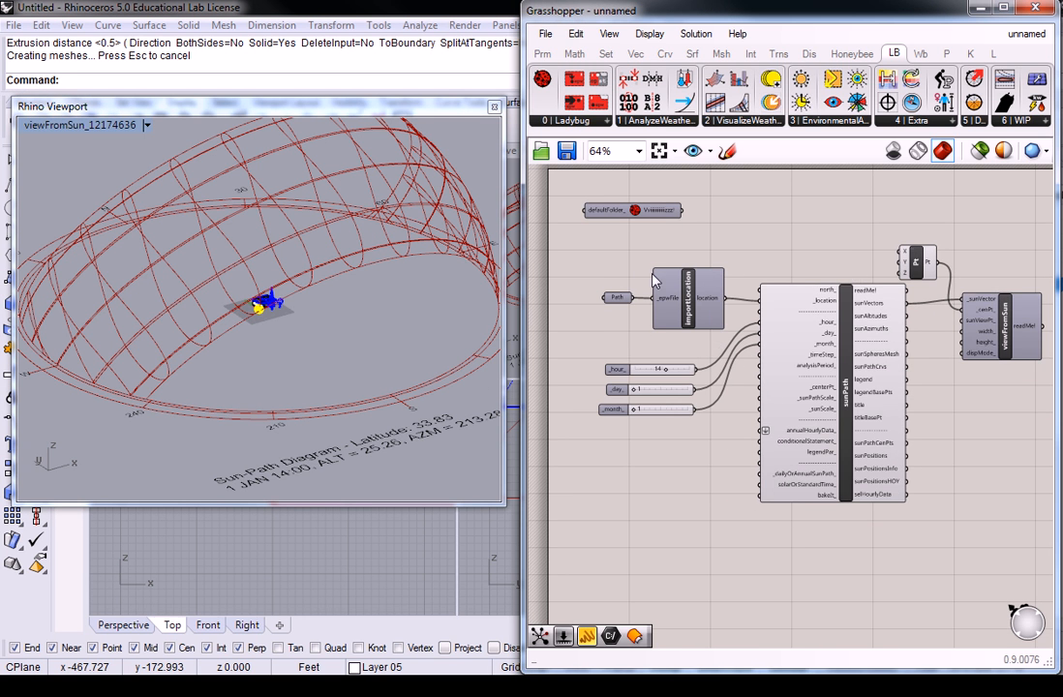
left_click_drag(524, 253, 477, 252)
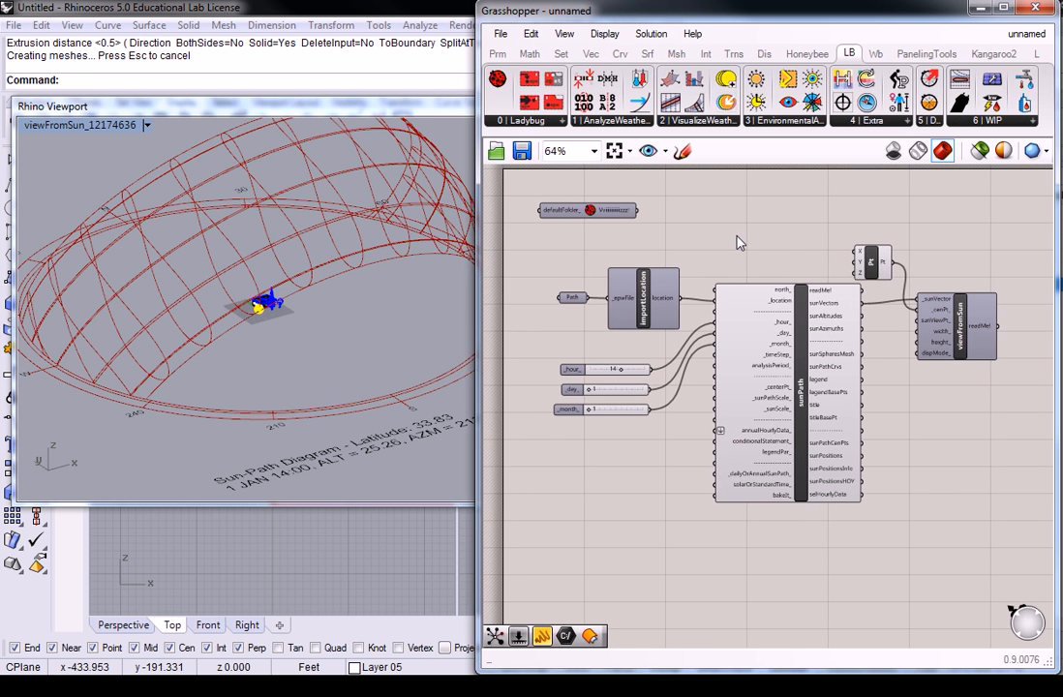
scroll(745, 242, "up", 2)
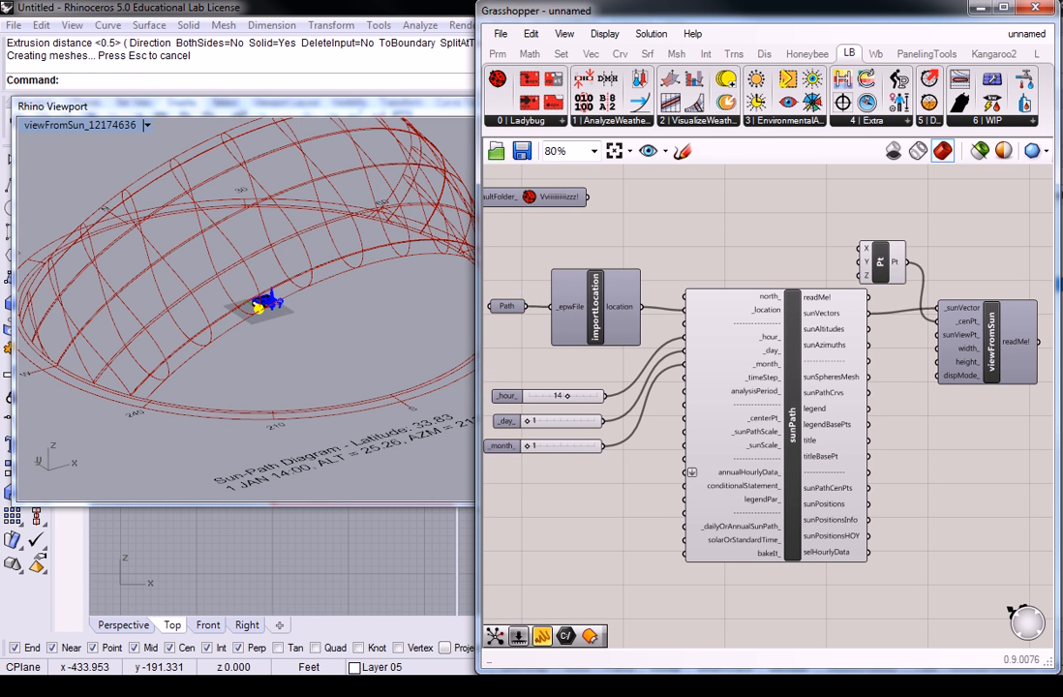